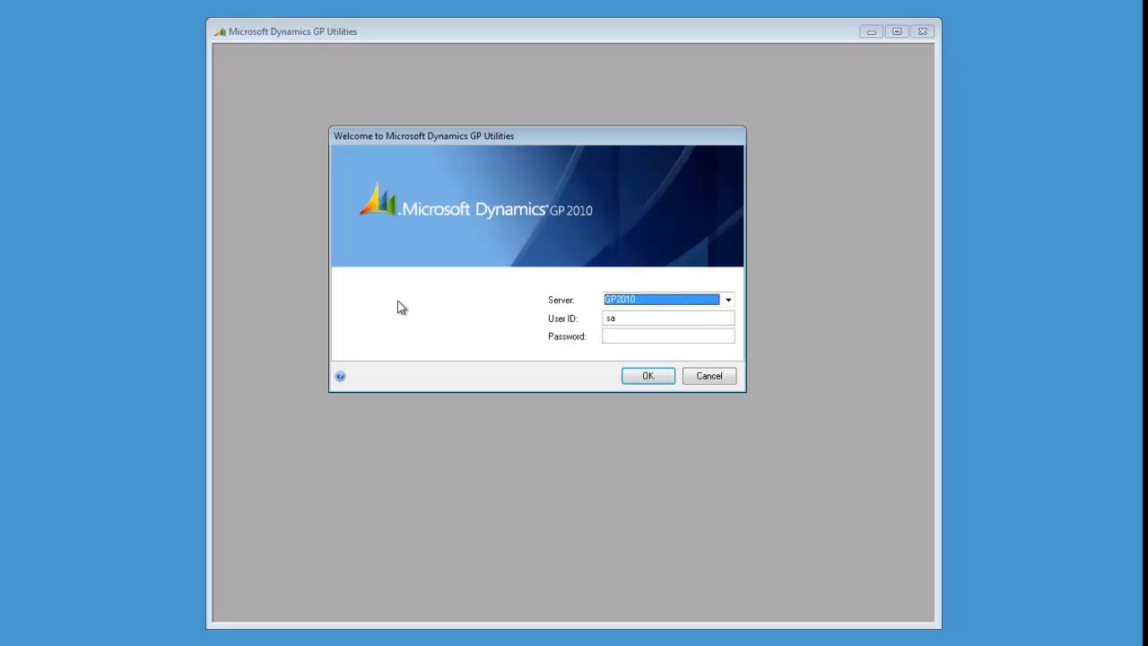
# Step: Log into the GP2010 server with the account password and continue past the welcome wizard
pyautogui.click(611, 336)
pyautogui.write('pass@word1')
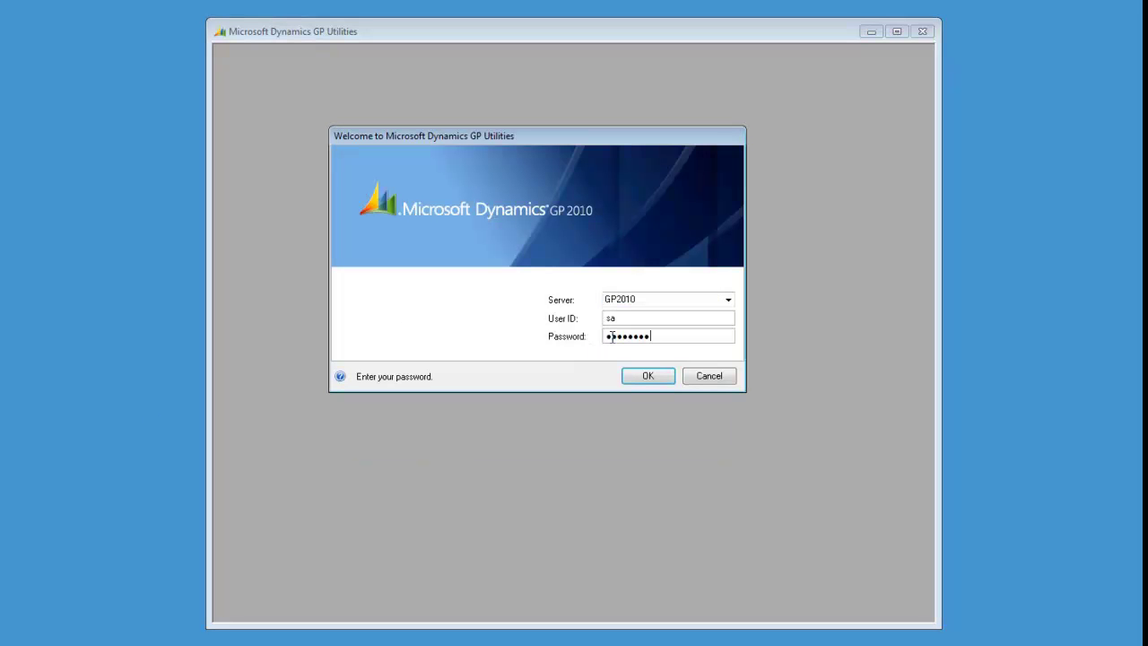
pyautogui.press('Return')
pyautogui.click(630, 368)
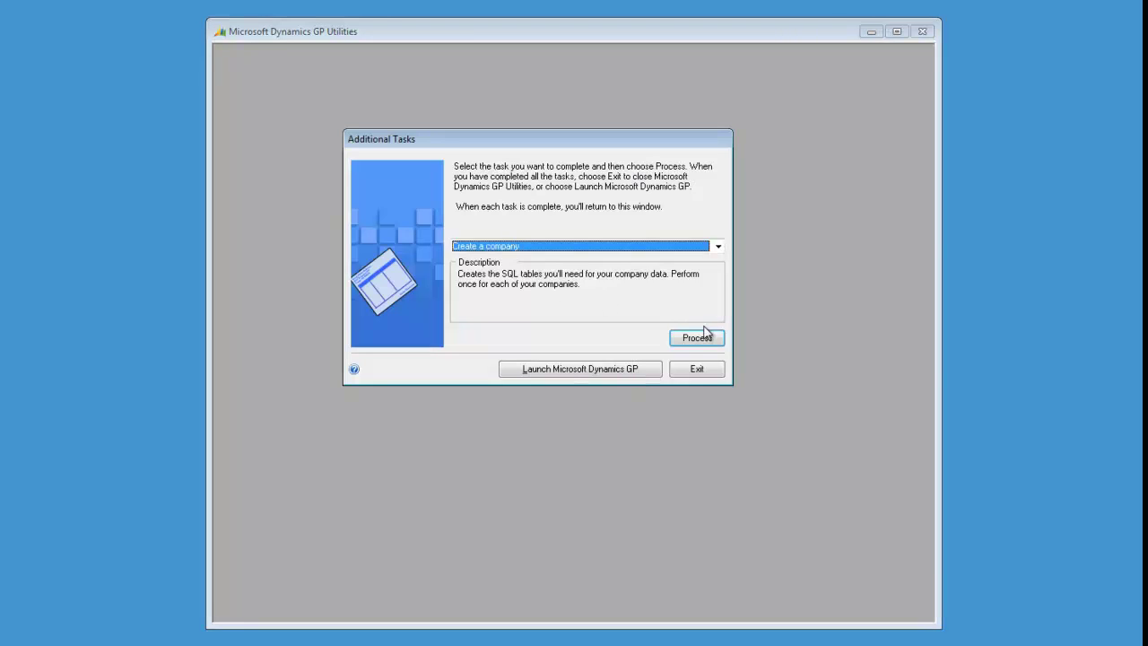
# Step: Create company ARCHI named 'Archive Database <TEST>', copying user access from Fabrikam Archive
pyautogui.click(697, 337)
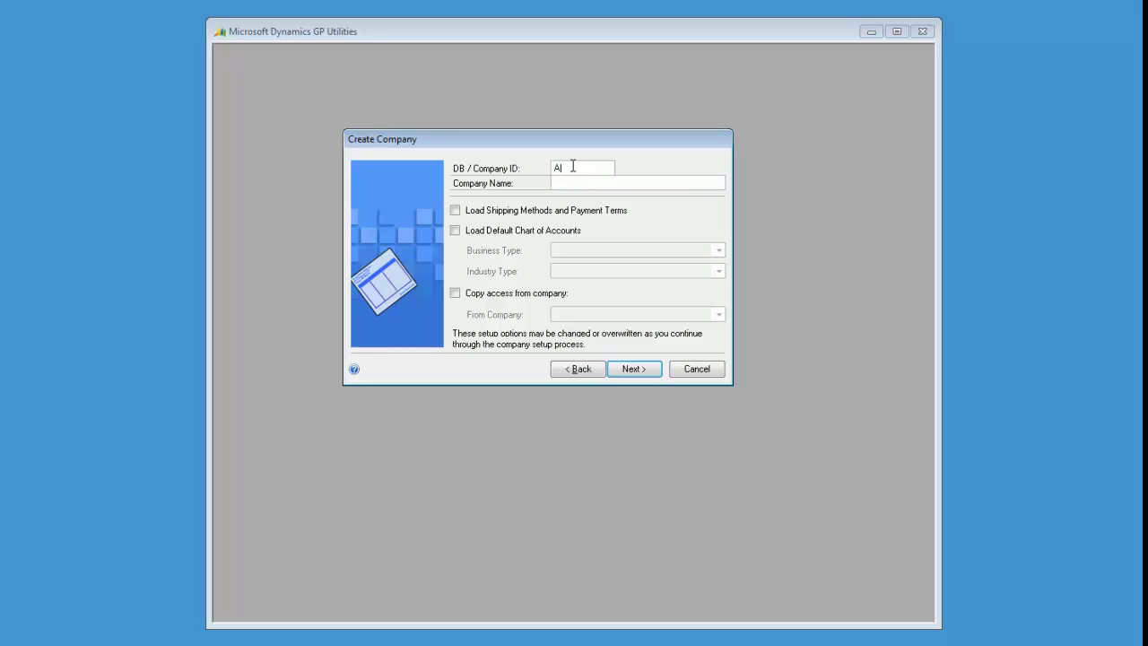
pyautogui.write('ARCHI')
pyautogui.press('Tab')
pyautogui.write('Archive Database <TEST>')
pyautogui.click(457, 294)
pyautogui.click(719, 314)
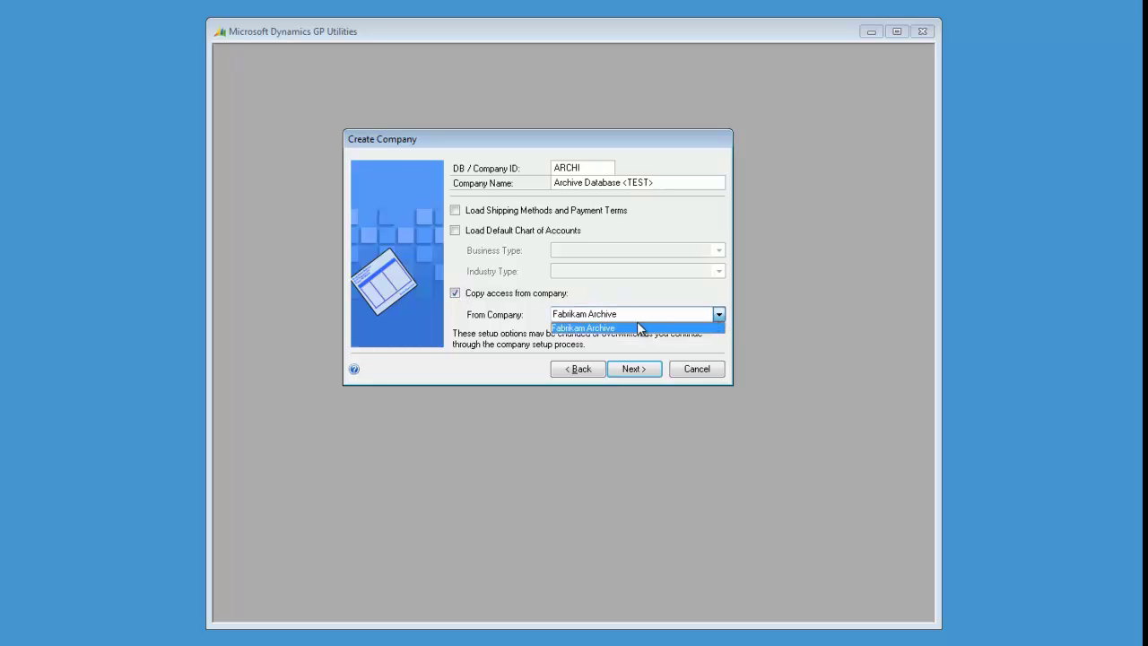
pyautogui.click(630, 313)
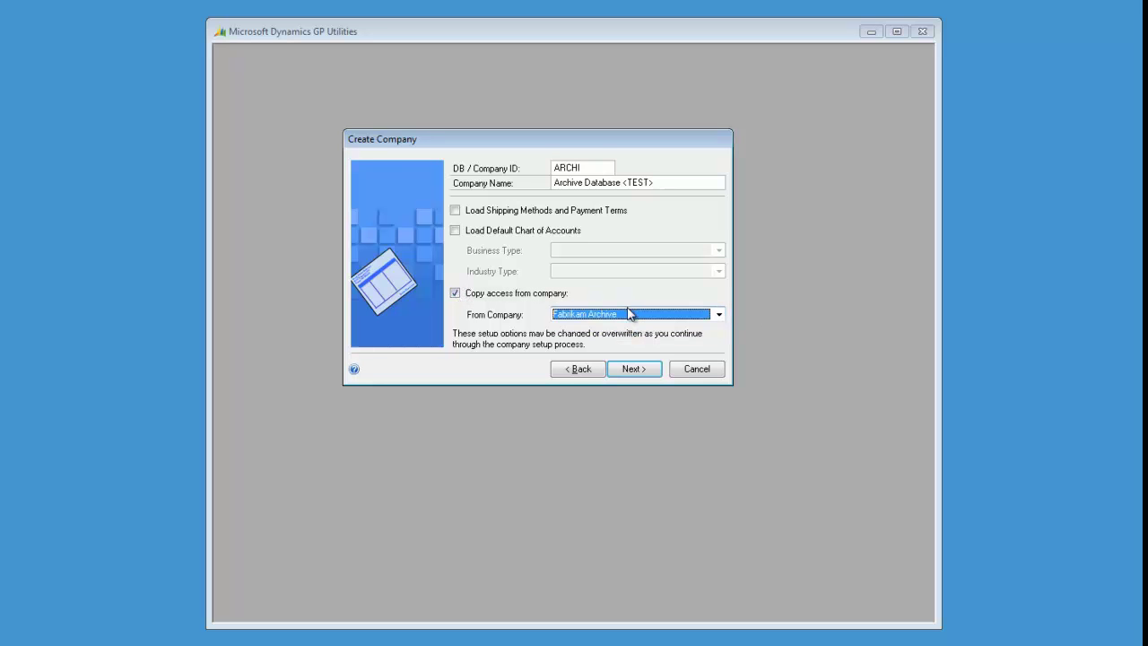
pyautogui.click(633, 369)
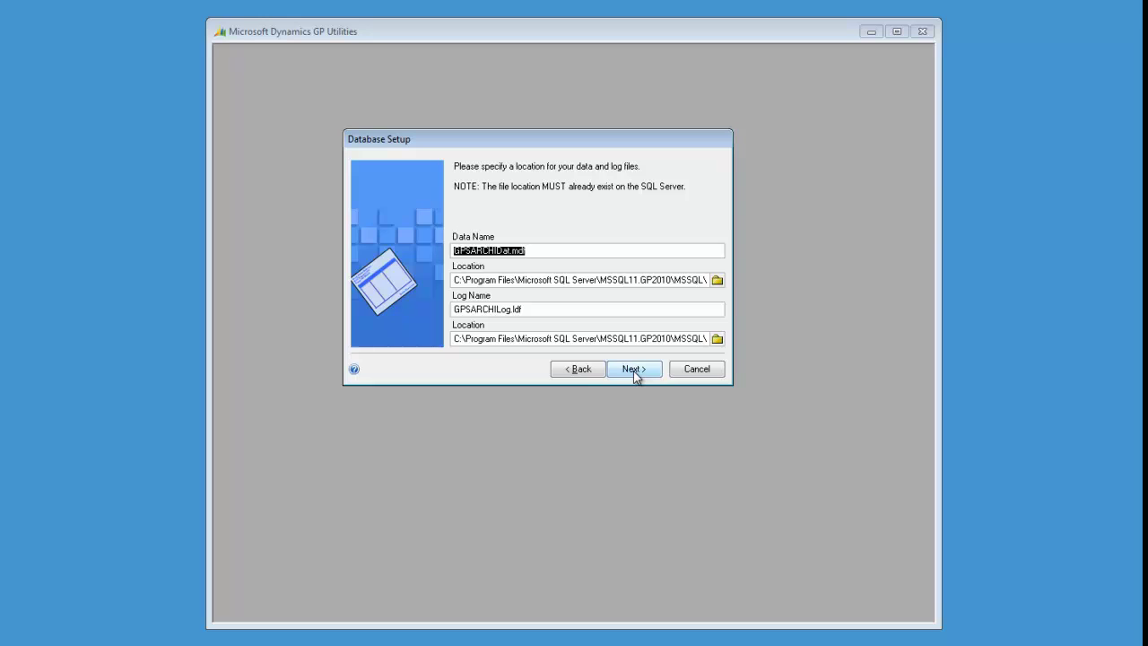
# Step: Build the ARCHI database with default file locations, skipping BI reports and company setup
pyautogui.click(634, 369)
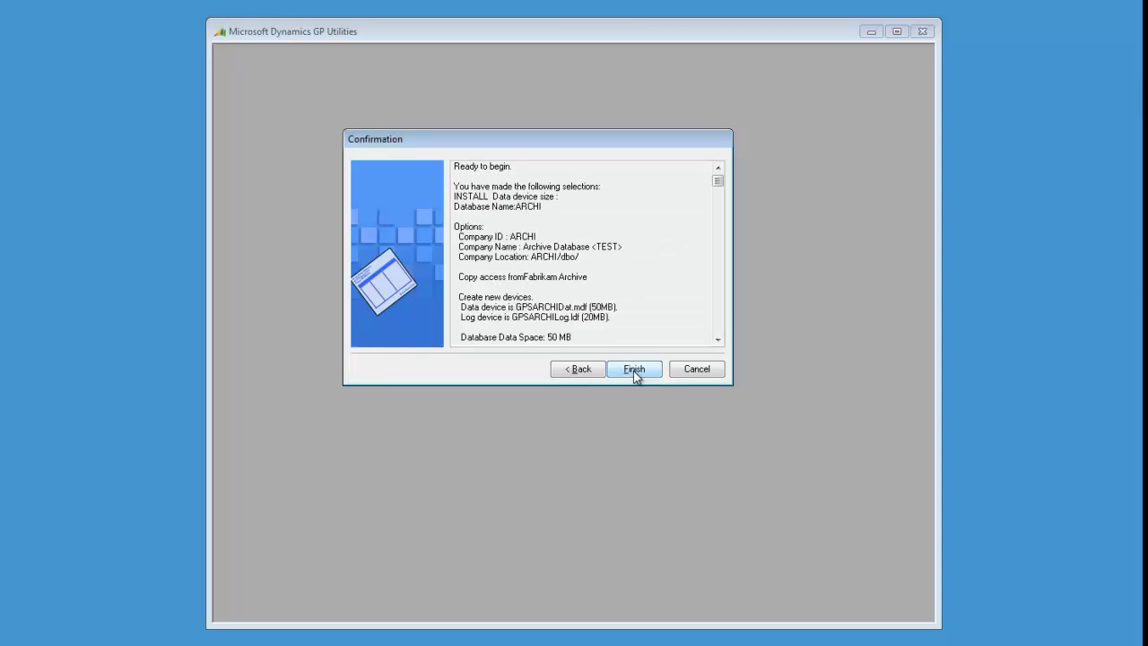
pyautogui.click(634, 370)
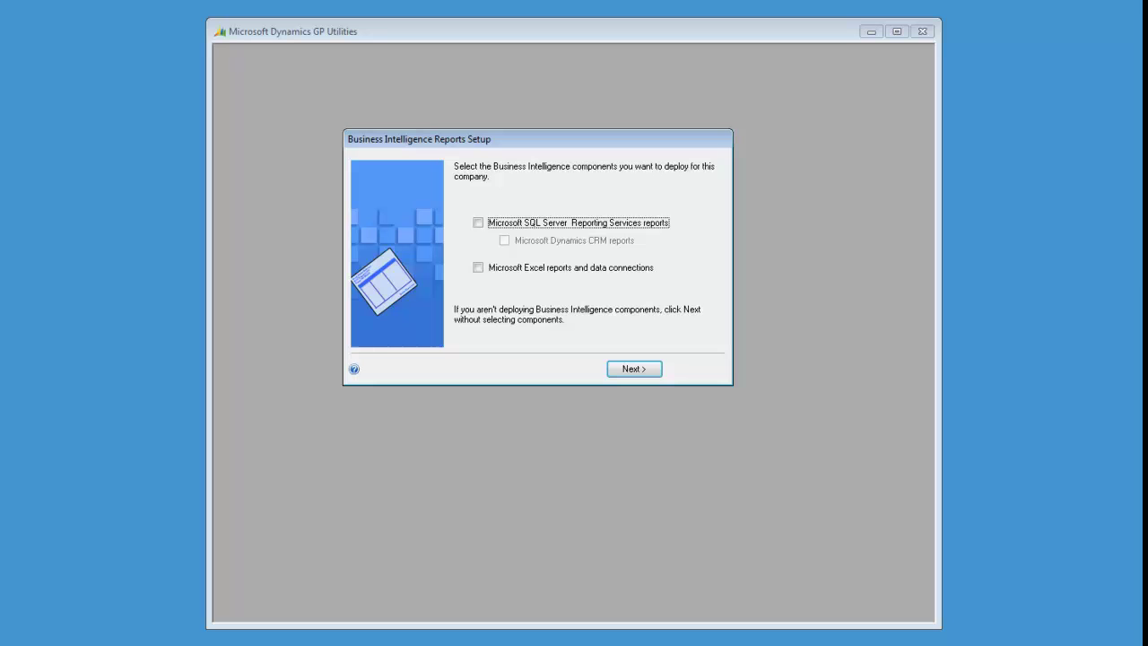
pyautogui.click(643, 373)
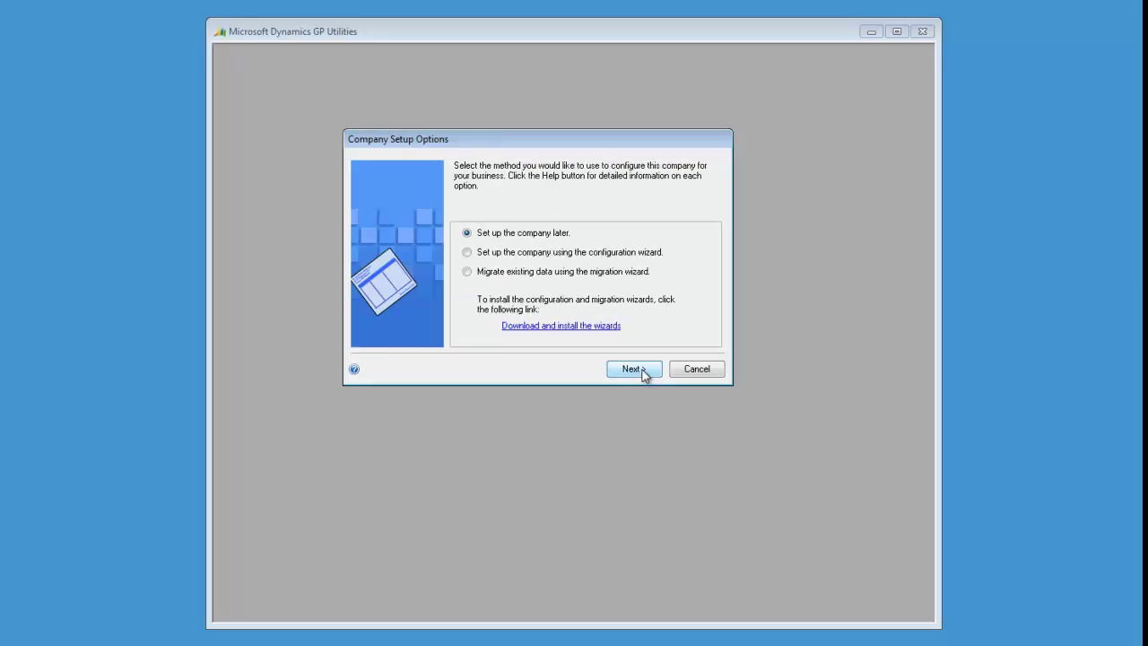
pyautogui.click(632, 368)
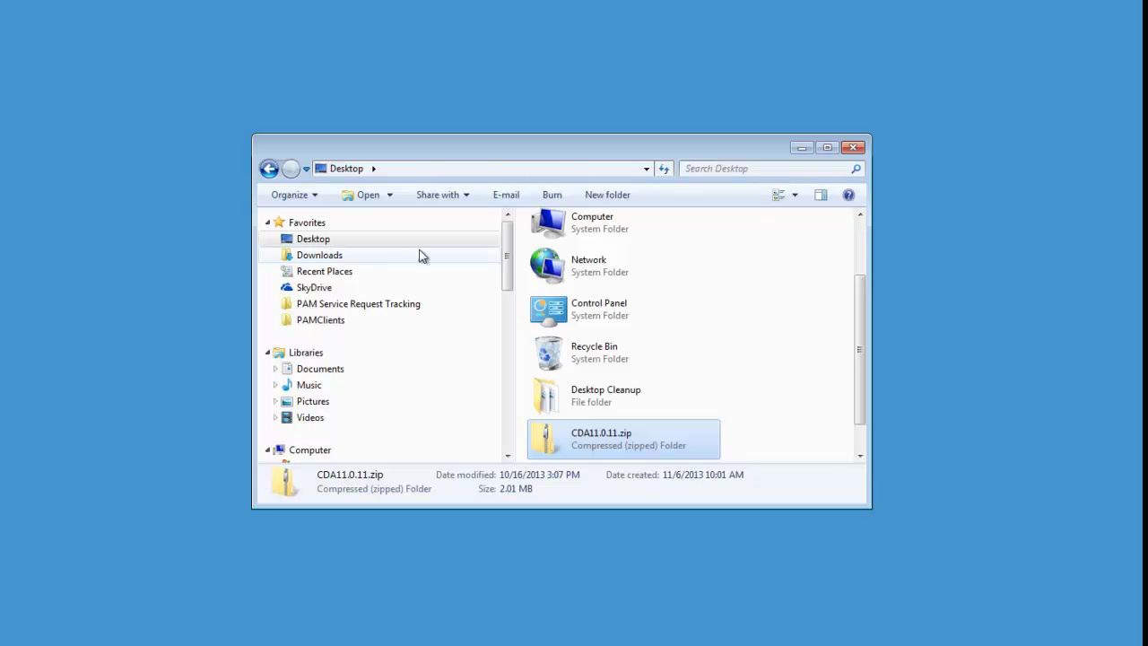
# Step: Extract all files from CDA11.0.11.zip into the suggested CDA11.0.11 Desktop folder
pyautogui.doubleClick(630, 441)
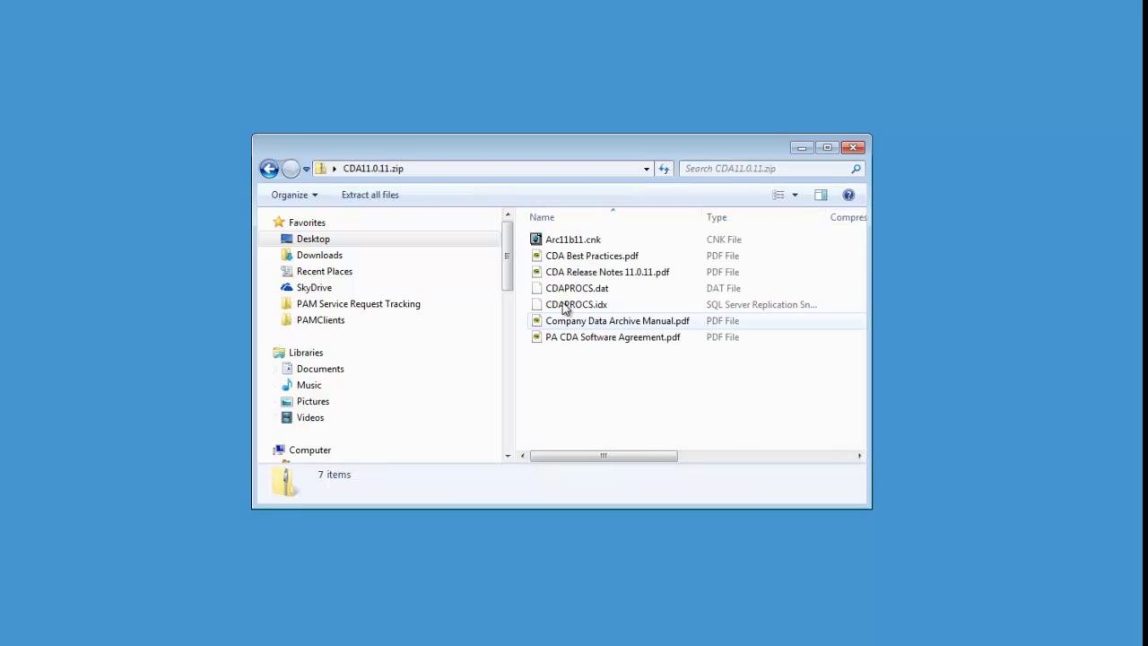
pyautogui.click(377, 203)
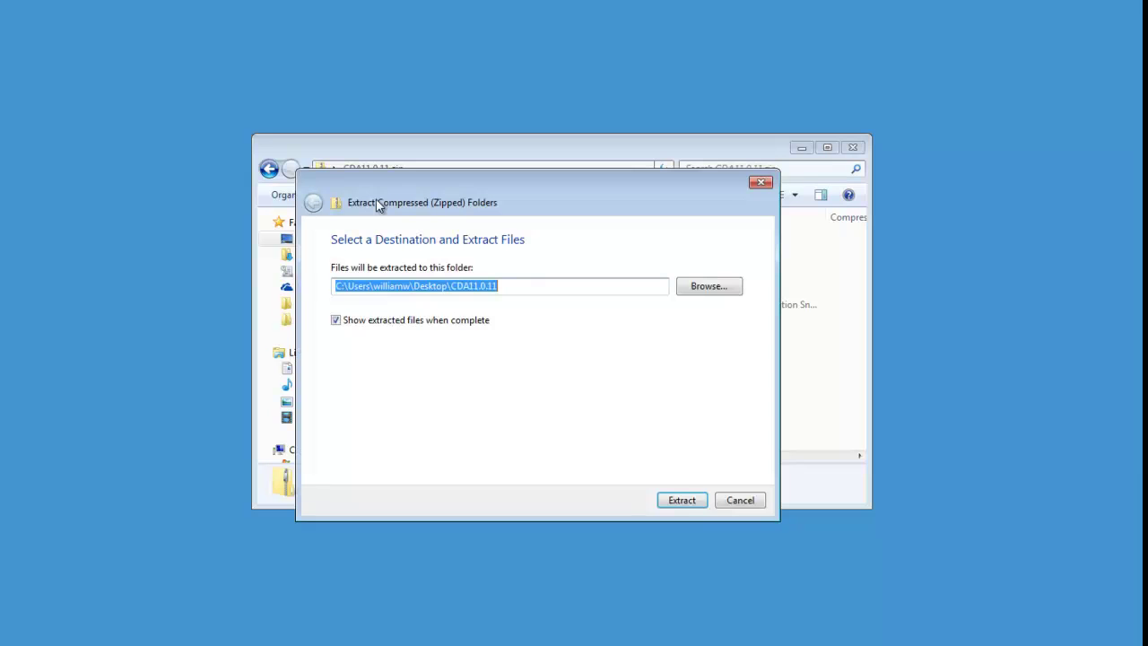
pyautogui.click(681, 502)
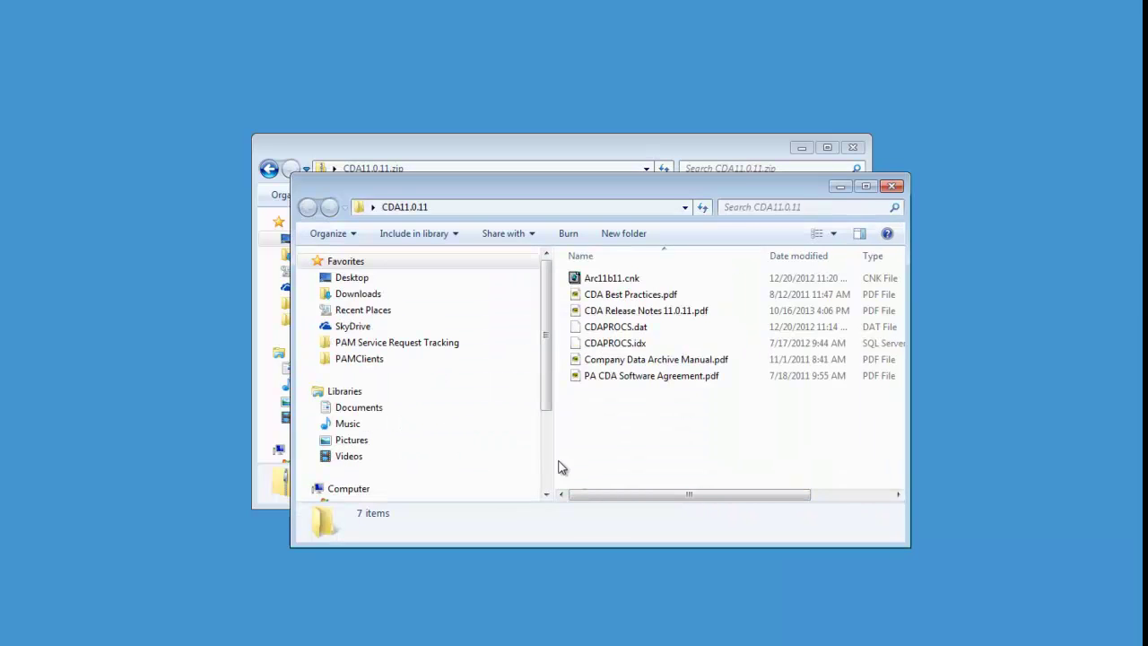
# Step: Copy Arc11b11.cnk and paste it into Program Files (x86)\Microsoft Dynamics\GP2010
pyautogui.click(615, 285)
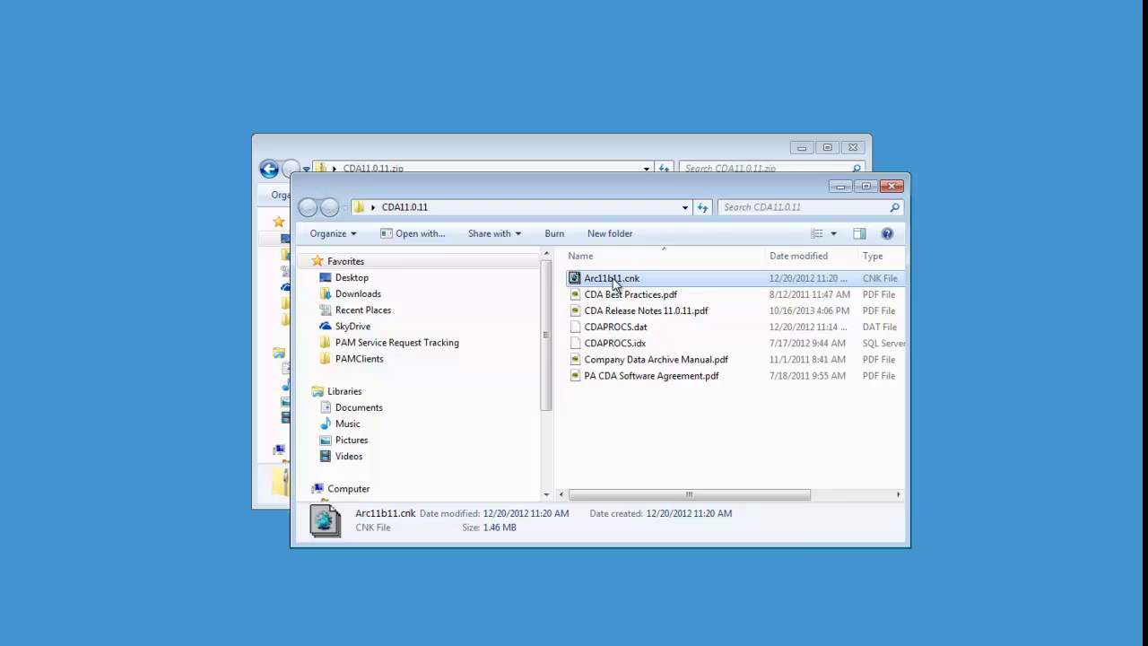
pyautogui.rightClick(613, 280)
pyautogui.click(656, 477)
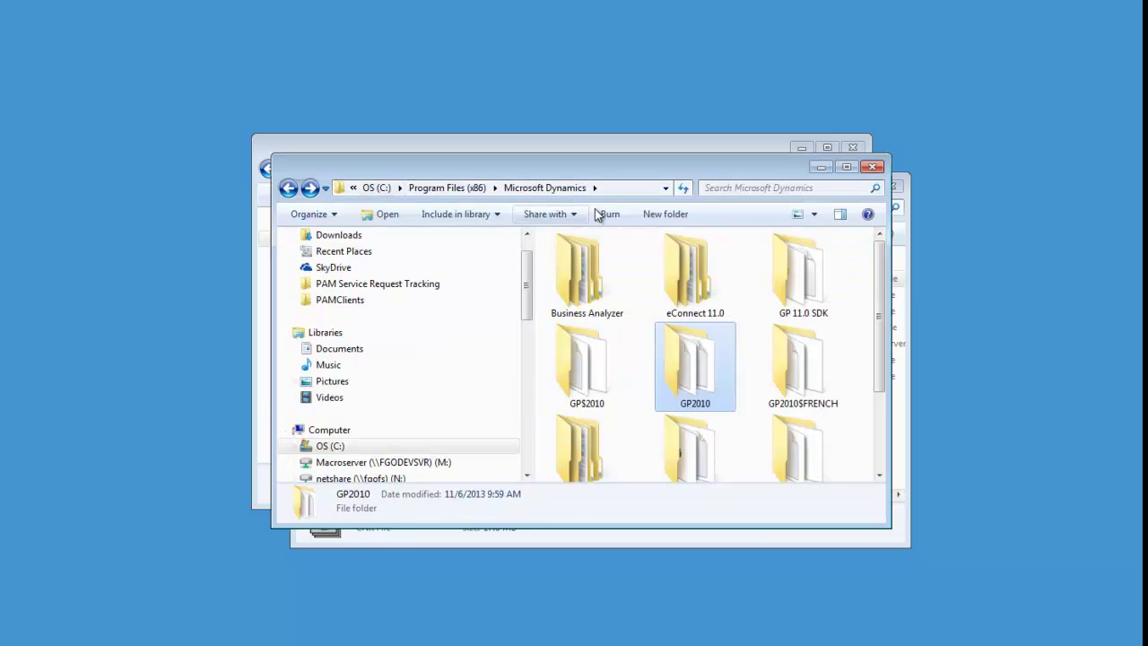
pyautogui.doubleClick(684, 387)
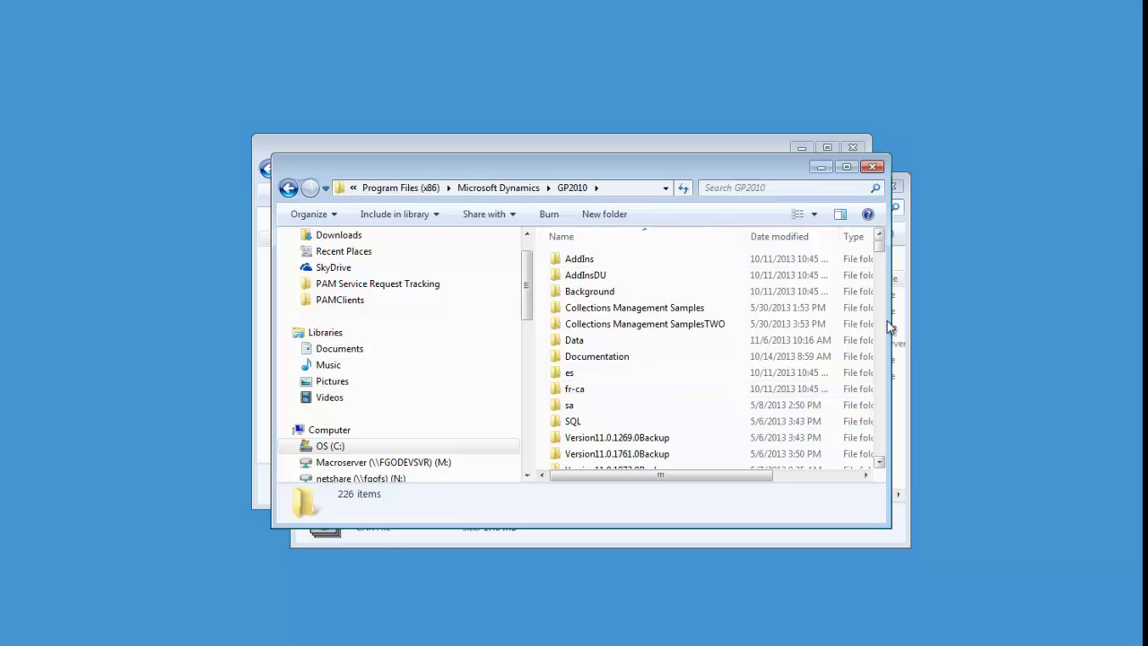
pyautogui.moveTo(883, 253); pyautogui.dragTo(883, 260)
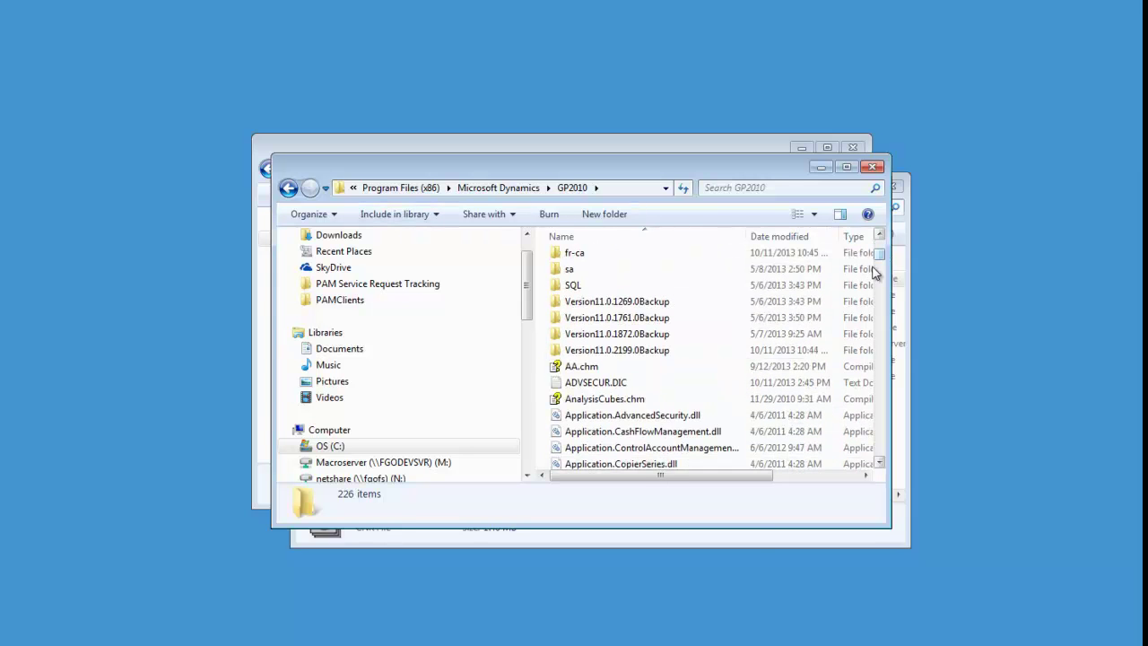
pyautogui.rightClick(549, 399)
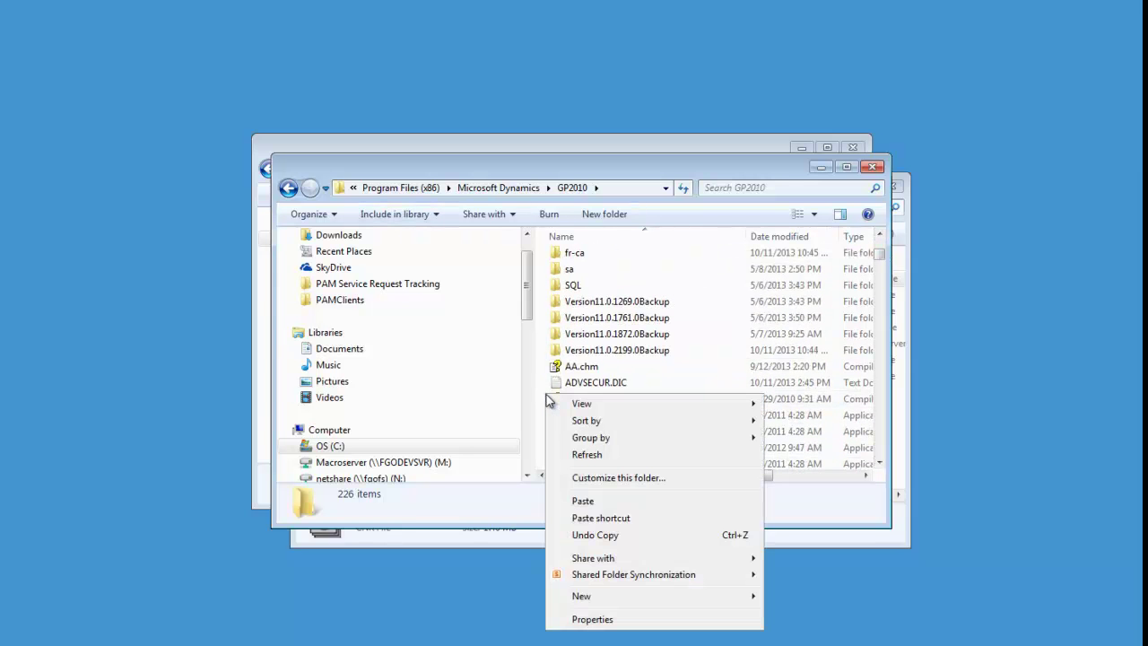
pyautogui.click(587, 501)
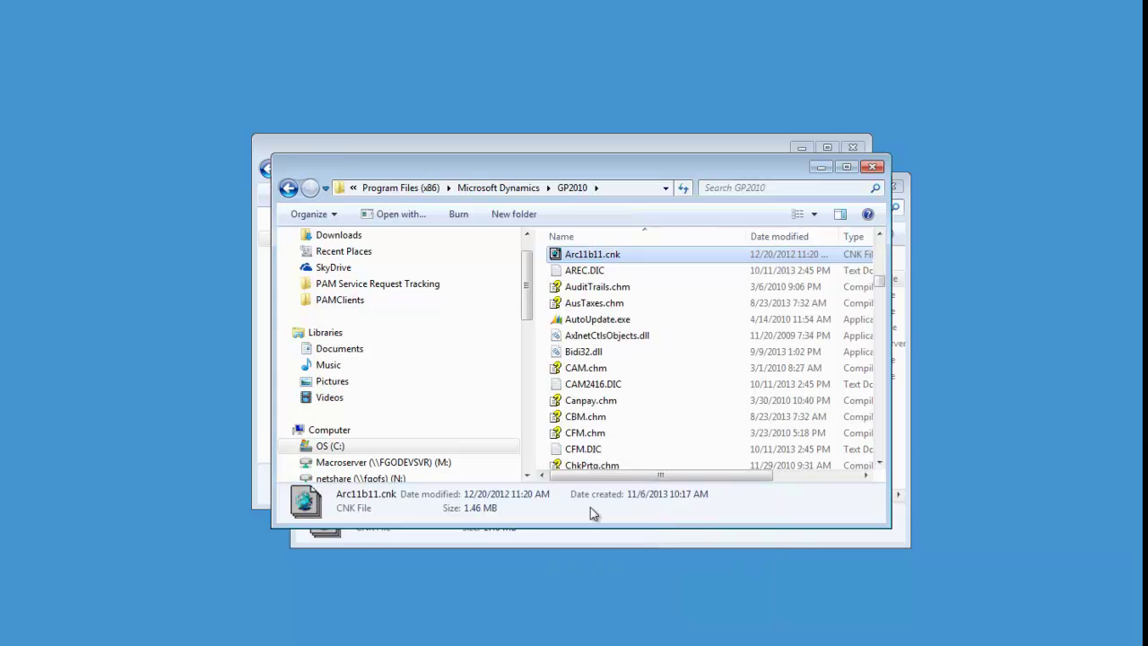
# Step: Copy CDAPROCS.dat and CDAPROCS.idx from the extracted CDA11.0.11 folder
pyautogui.scroll(8, 643, 355)
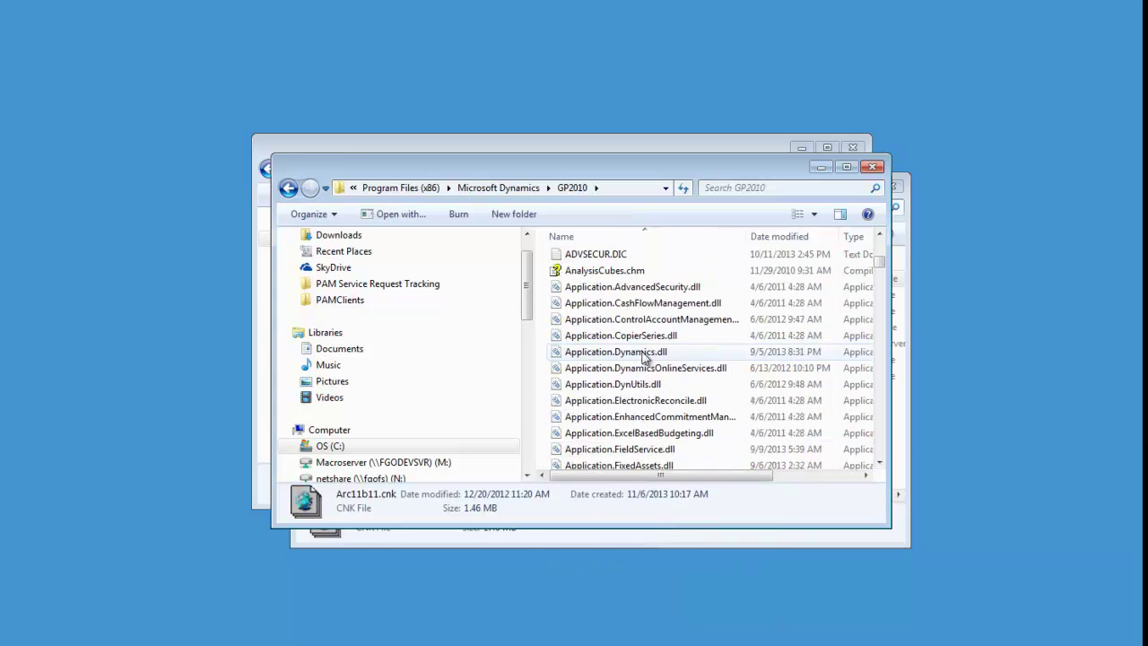
pyautogui.scroll(5, 642, 356)
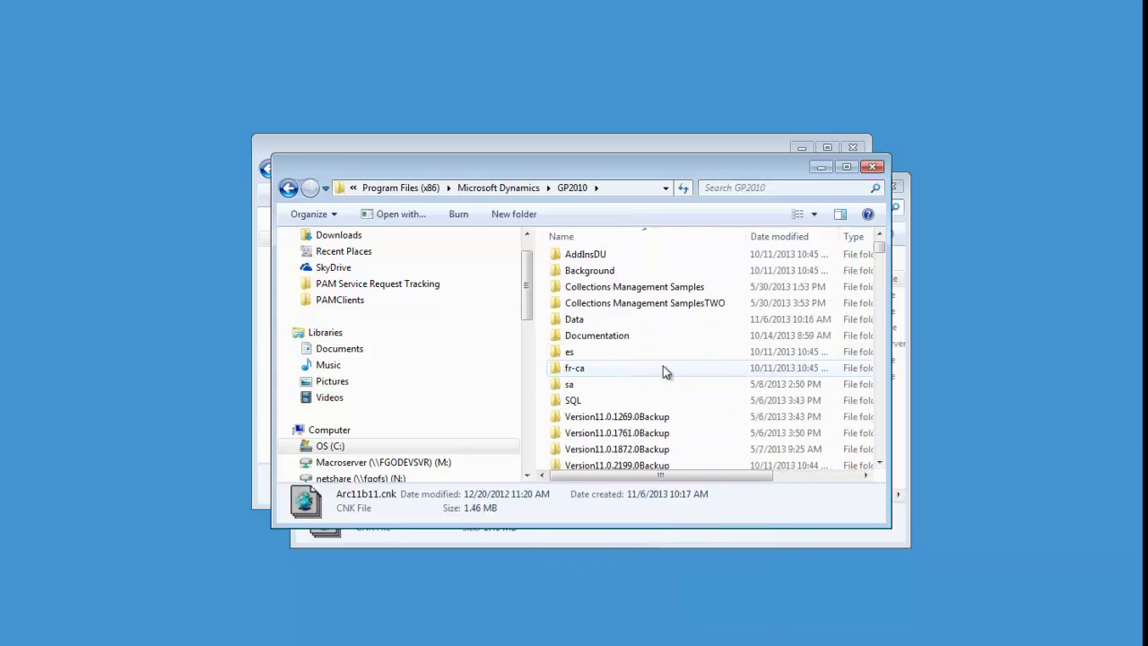
pyautogui.click(907, 524)
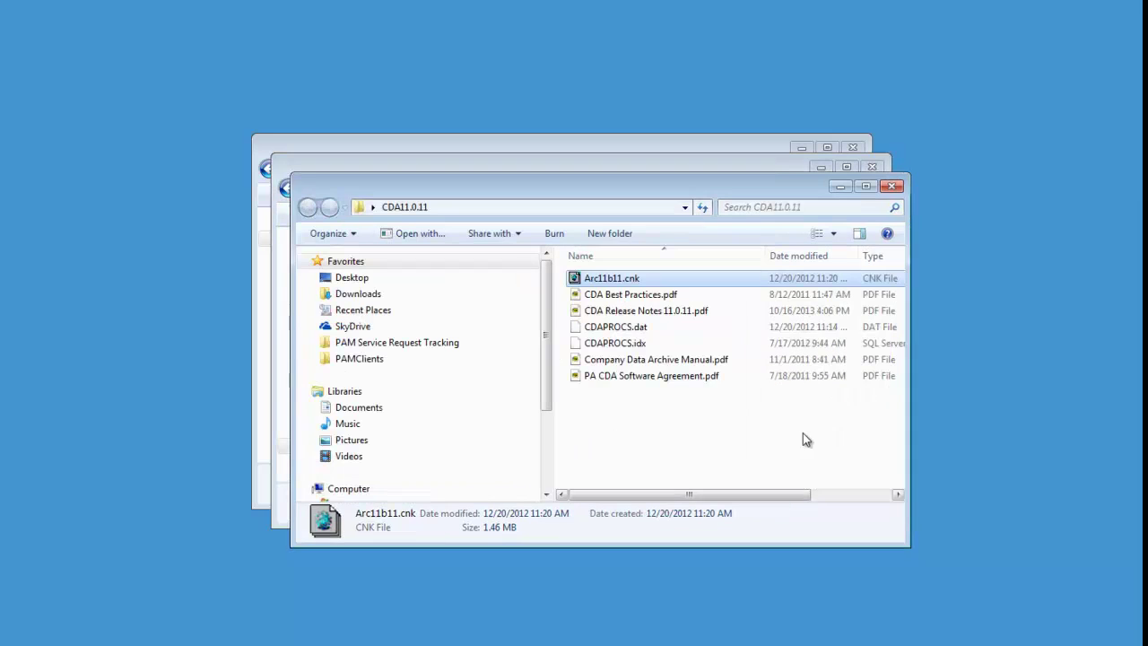
pyautogui.click(625, 327)
pyautogui.keyDown('shift'); pyautogui.click(625, 345); pyautogui.keyUp('shift')
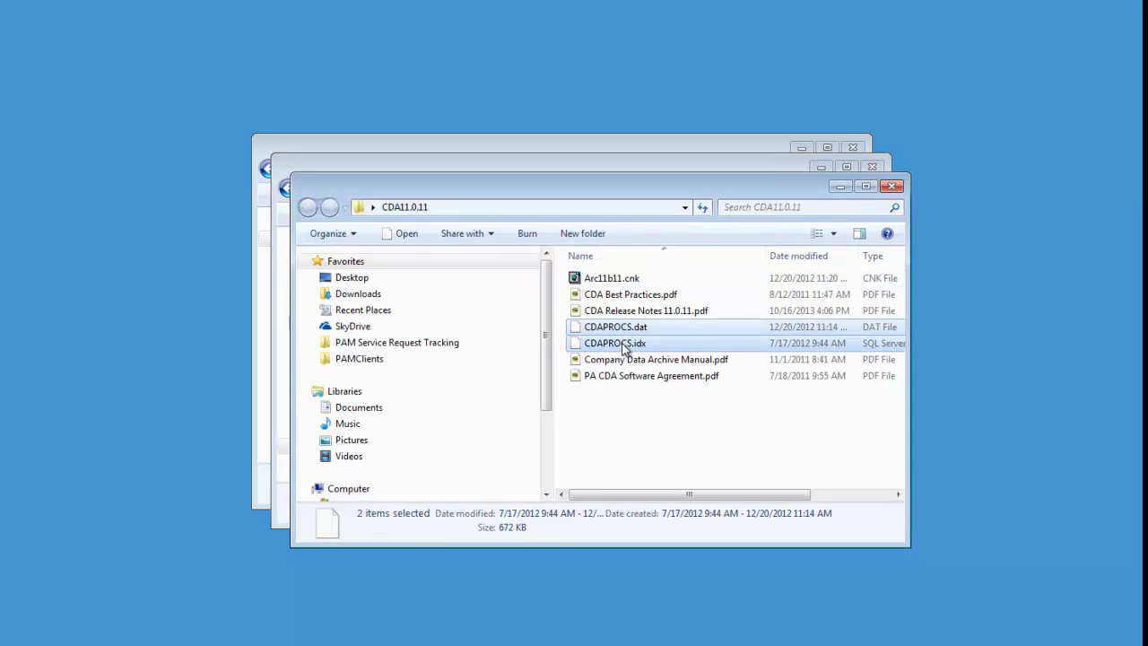
pyautogui.rightClick(623, 345)
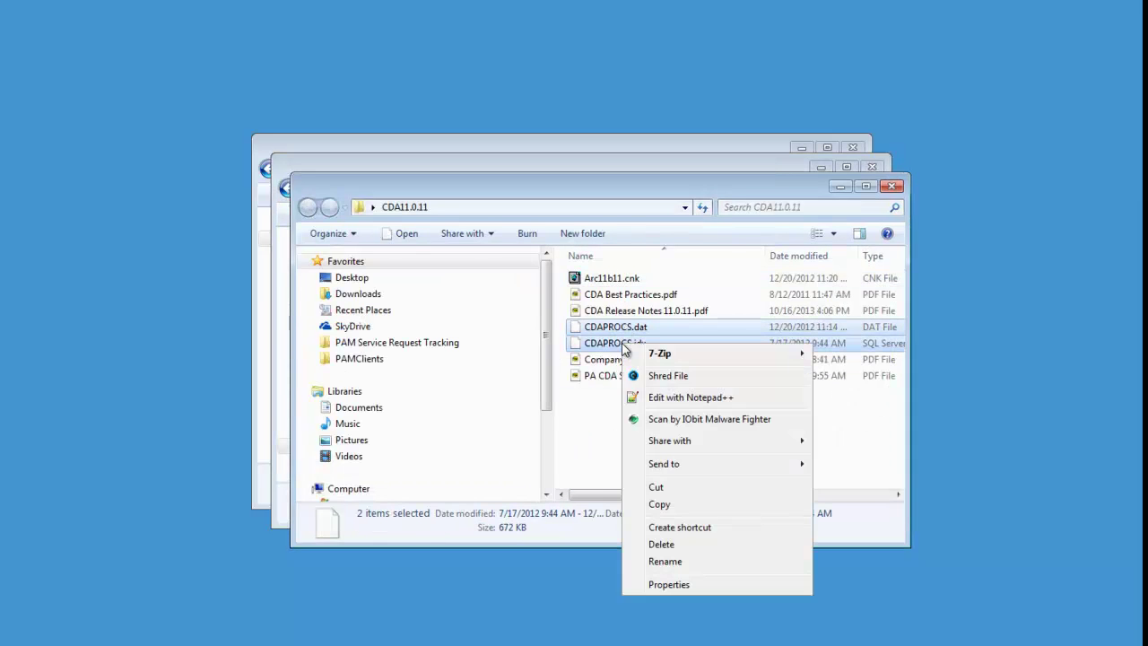
pyautogui.click(674, 505)
# Step: Paste both CDAPROCS files into GP2010\Data, replacing the existing copies, and close the window
pyautogui.click(527, 162)
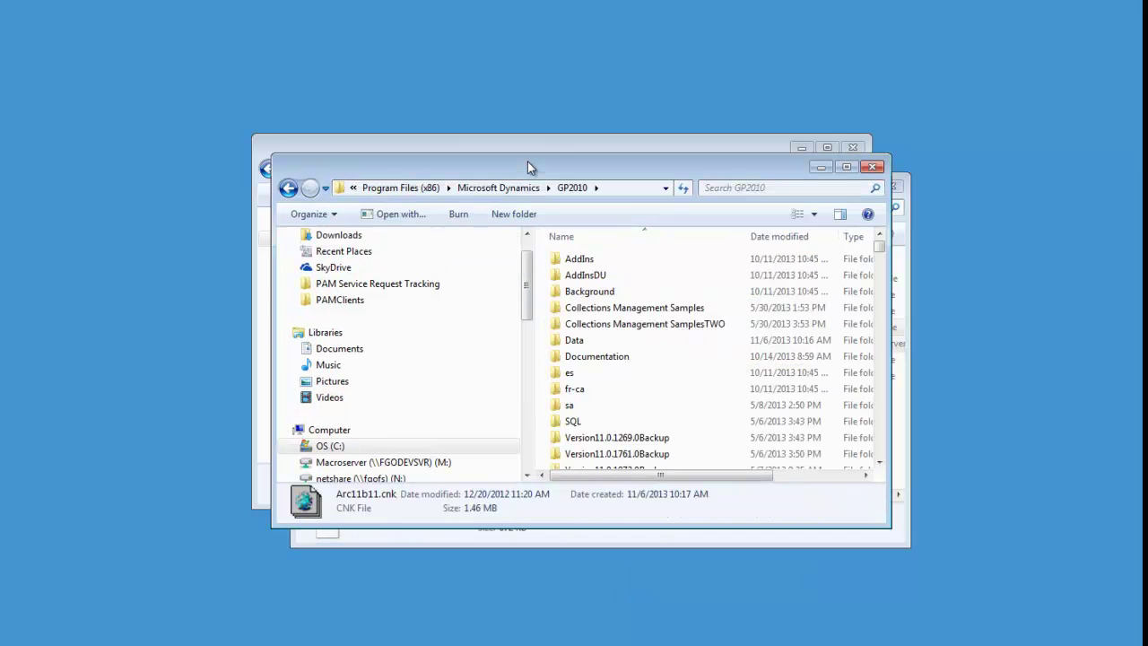
pyautogui.doubleClick(575, 341)
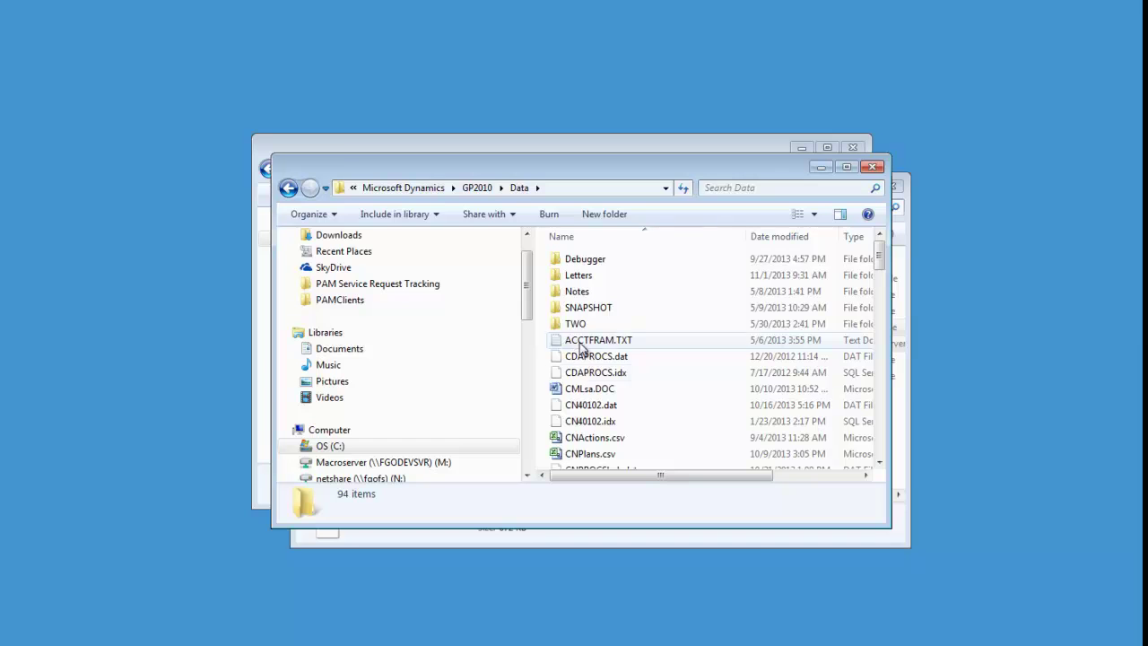
pyautogui.rightClick(543, 350)
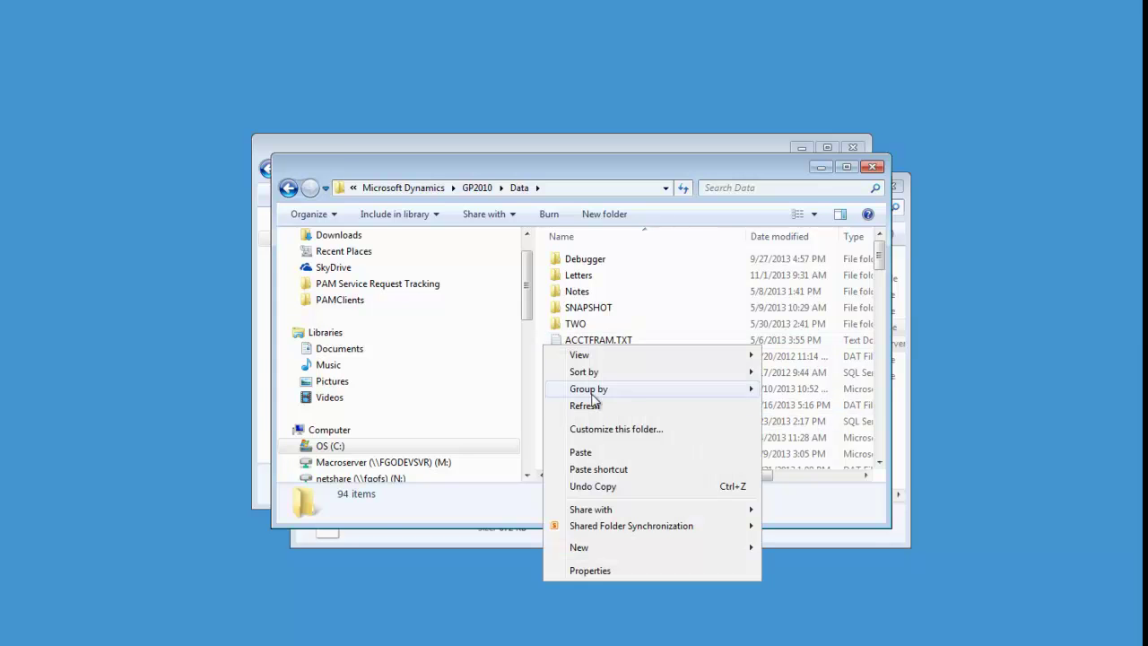
pyautogui.click(579, 453)
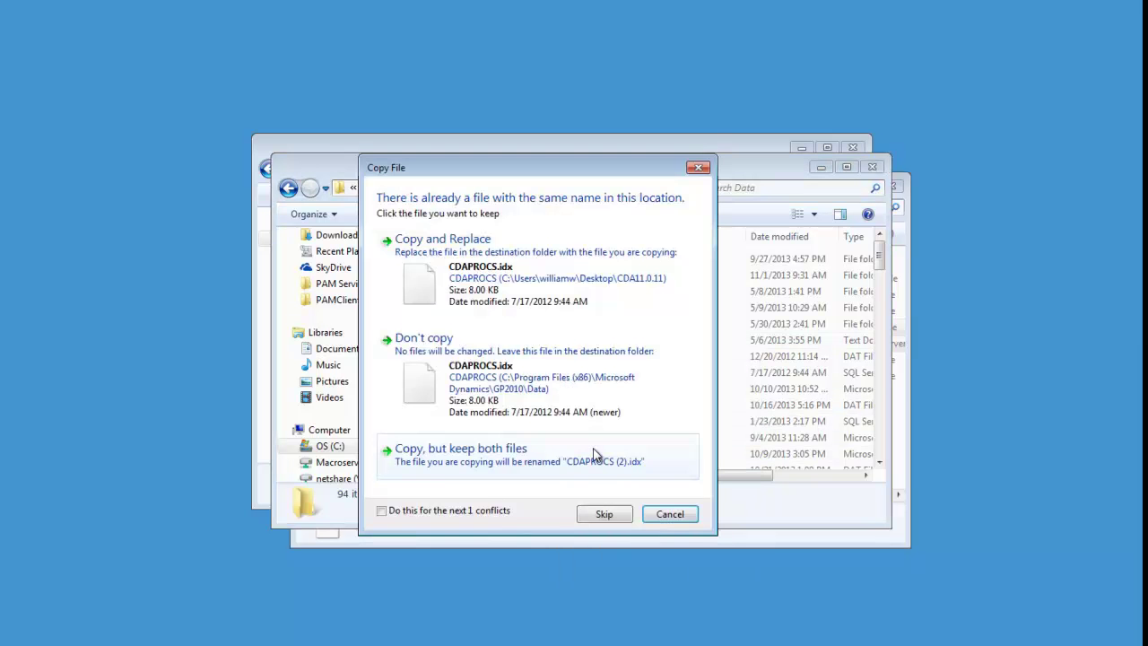
pyautogui.click(526, 287)
pyautogui.click(526, 286)
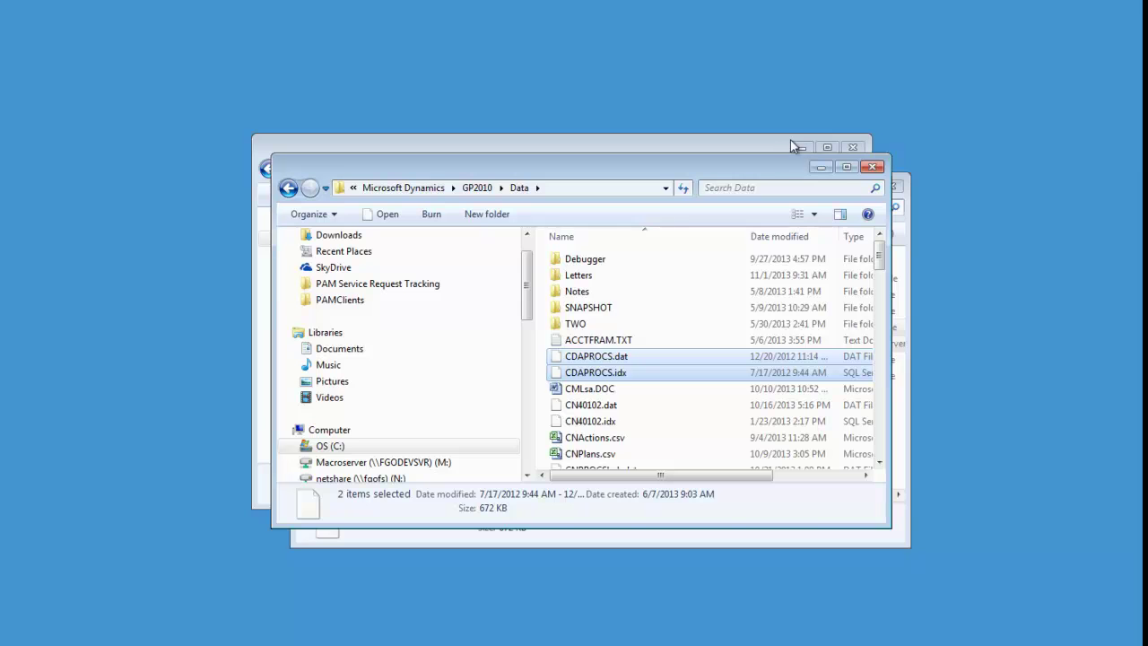
pyautogui.click(873, 168)
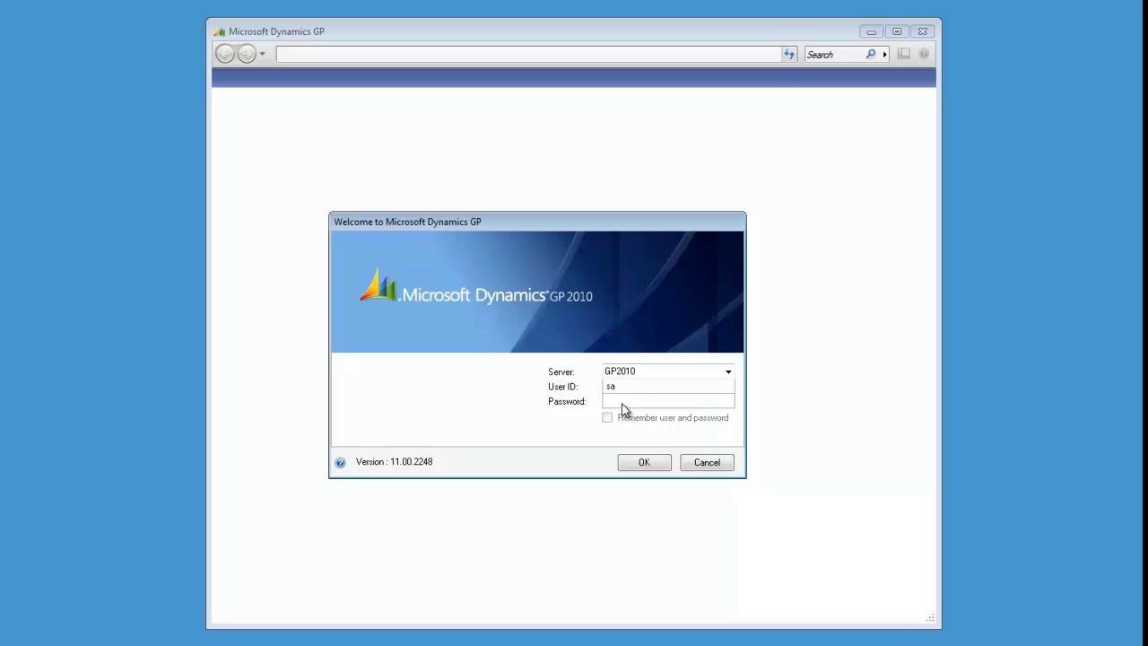
# Step: Log into GP2010 as sa with the account password and open Fabrikam, Inc
pyautogui.click(622, 402)
pyautogui.write('p')
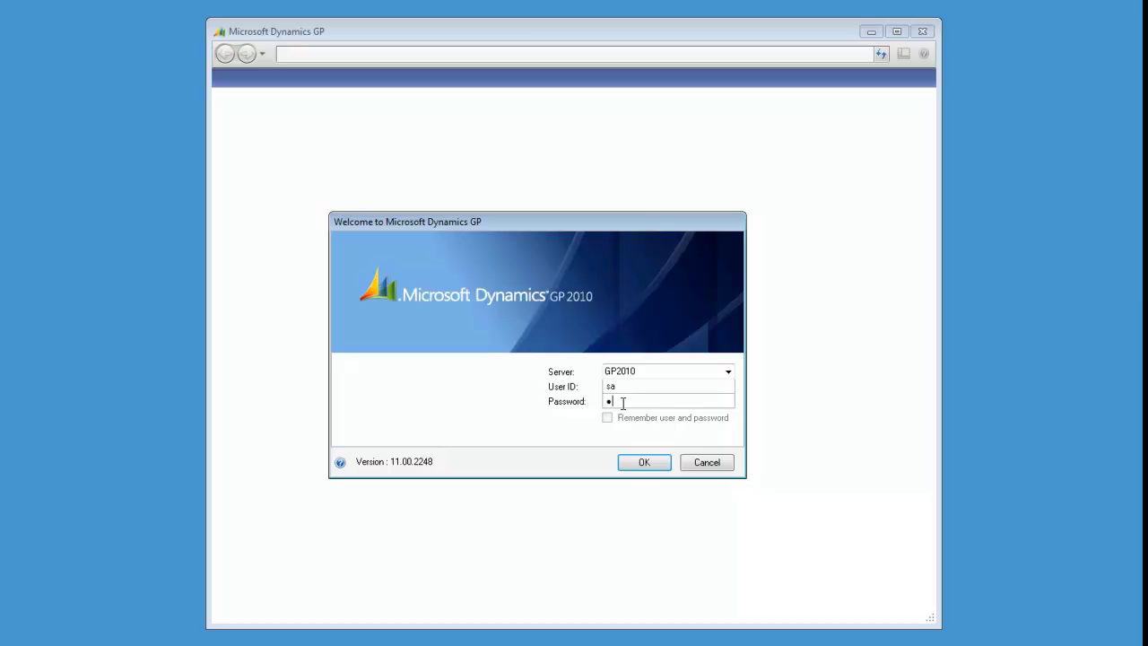
pyautogui.write('assword')
pyautogui.press('Return')
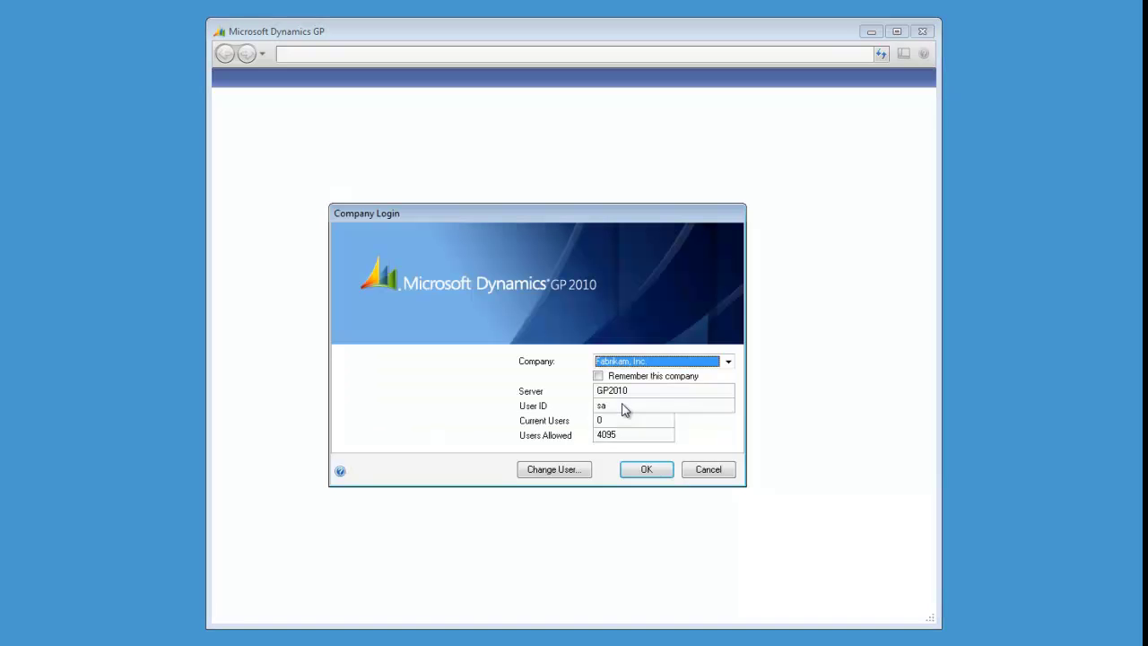
pyautogui.click(646, 470)
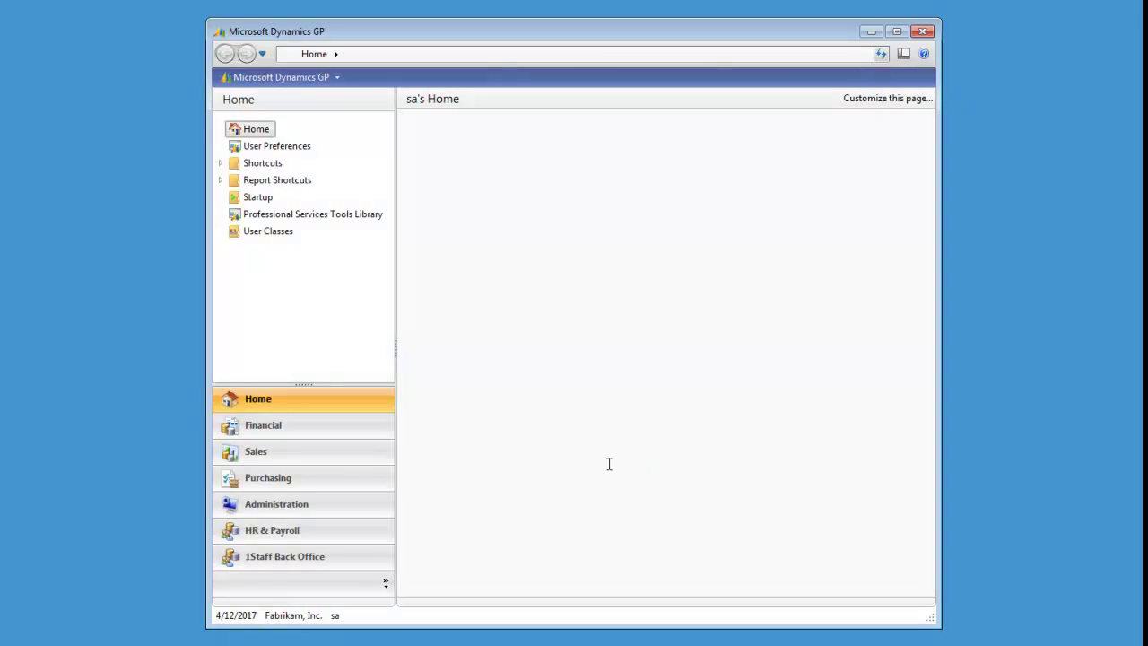
# Step: Show the Administration page scrolled down to its Utilities section
pyautogui.click(279, 516)
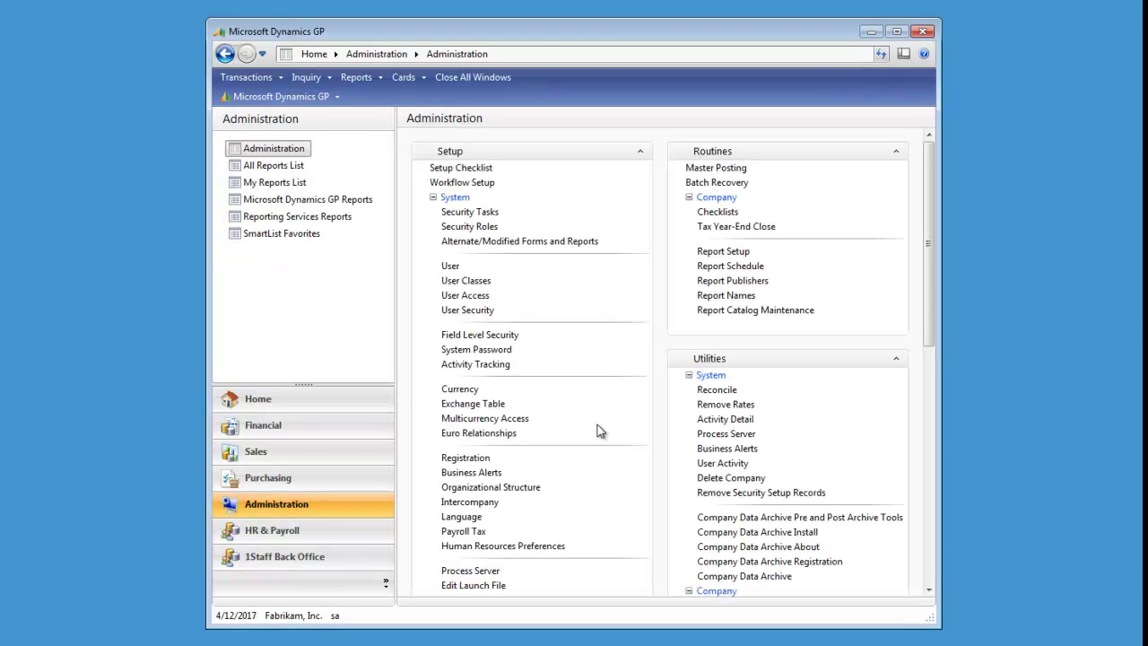
pyautogui.moveTo(927, 302); pyautogui.dragTo(925, 371)
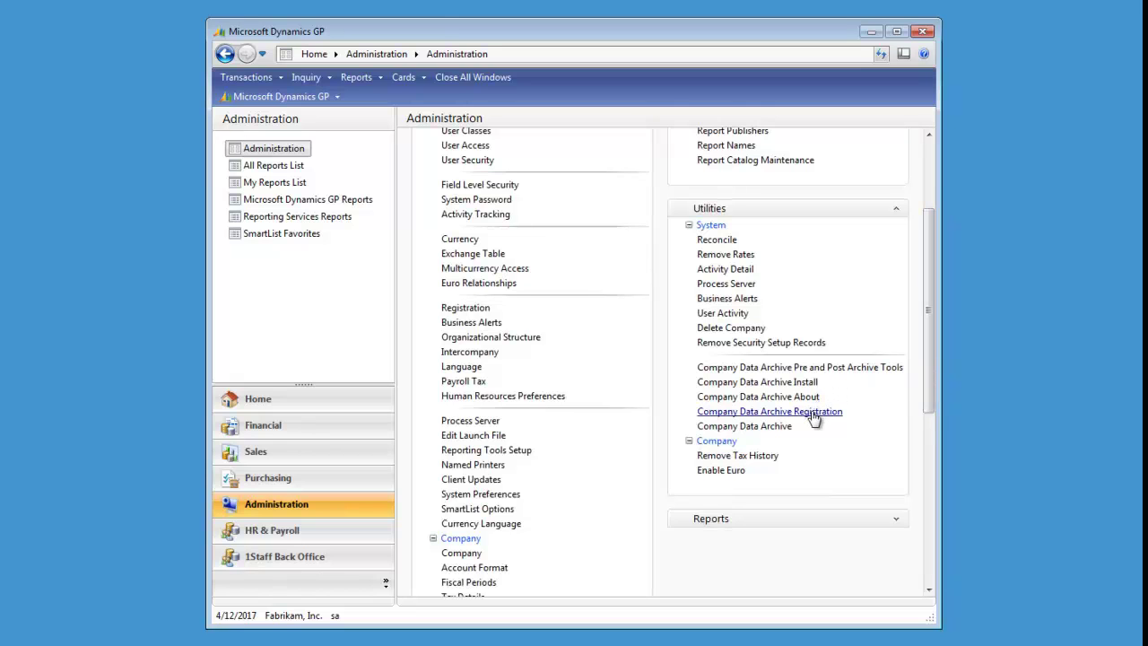
# Step: Run Company Data Archive Install in Fabrikam, Inc. with tables and stored procedures, acknowledging completion
pyautogui.click(799, 383)
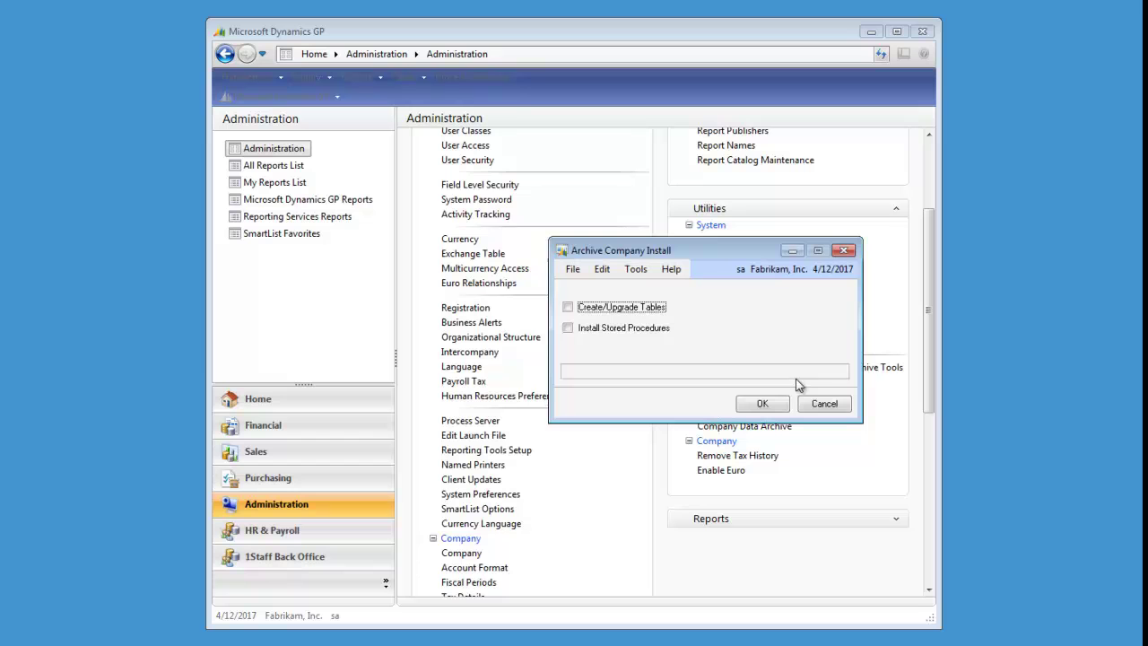
pyautogui.click(637, 329)
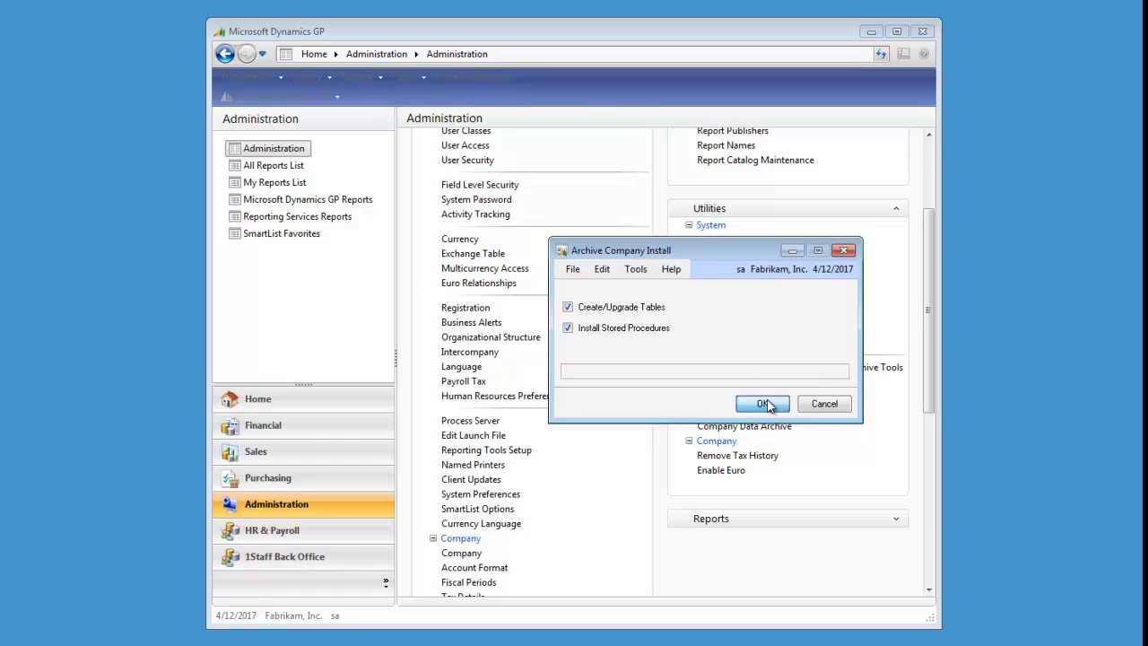
pyautogui.click(760, 406)
pyautogui.click(555, 401)
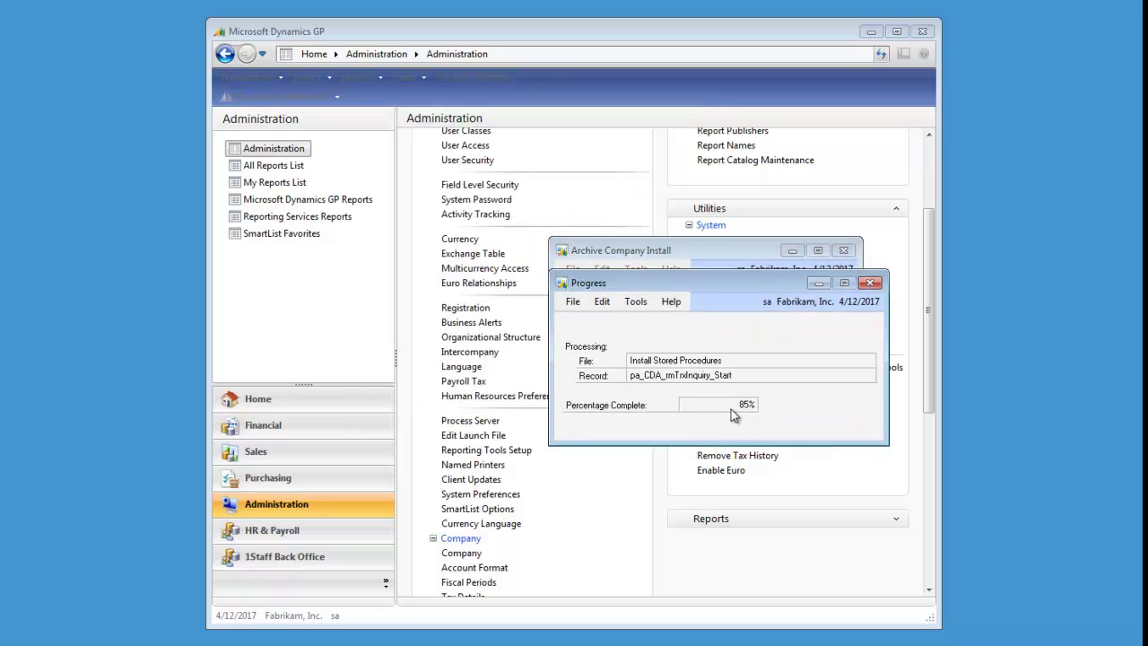
pyautogui.click(537, 399)
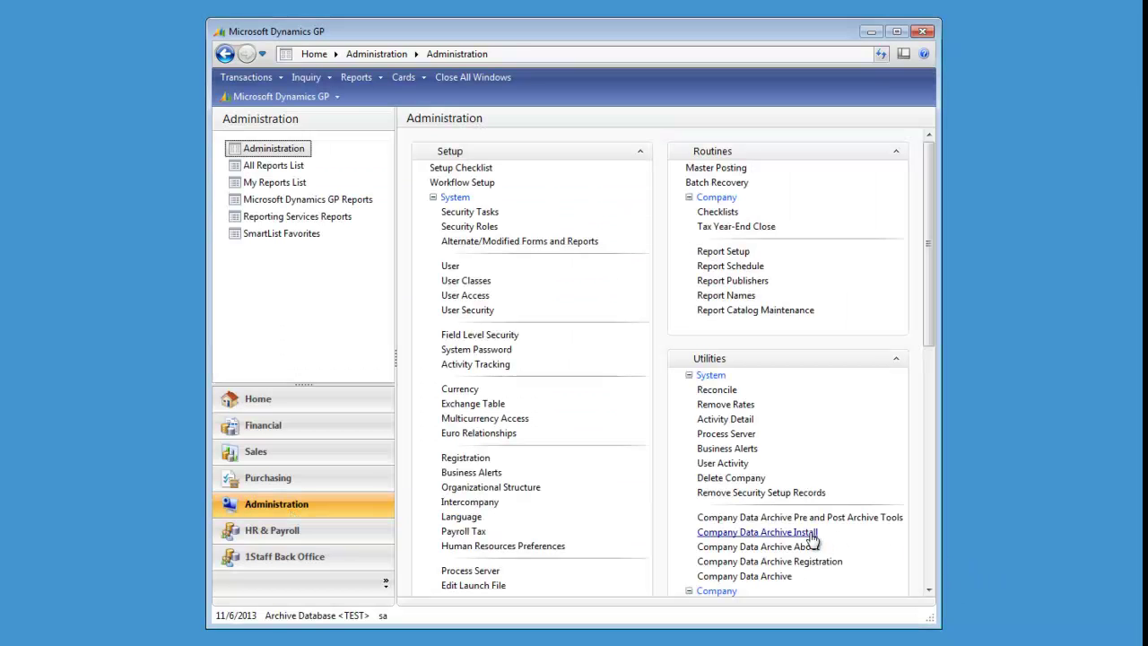
# Step: Run Company Data Archive Install in Archive Database <TEST> with Create/Upgrade Tables and Install Stored Procedures
pyautogui.click(803, 531)
pyautogui.click(654, 306)
pyautogui.click(655, 328)
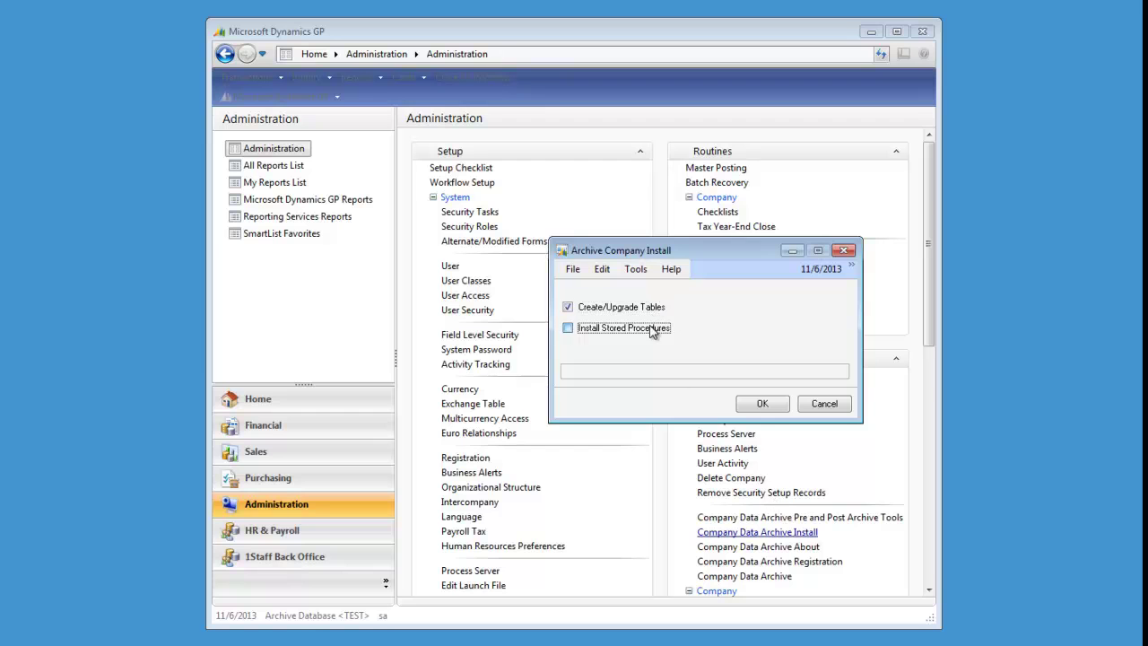
pyautogui.click(761, 405)
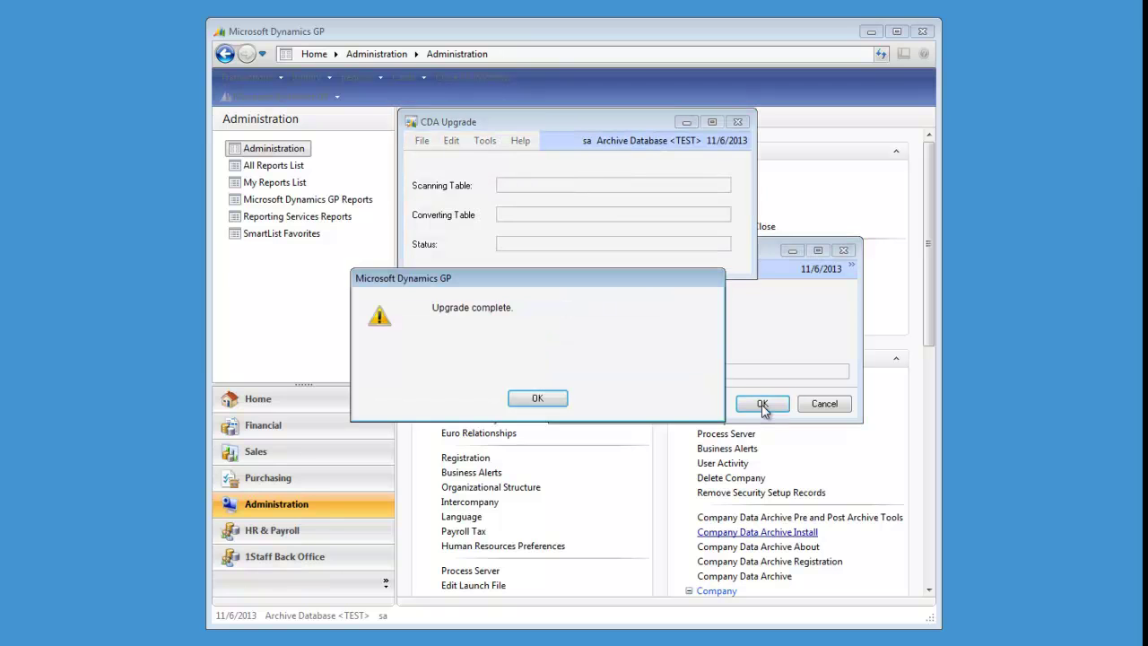
pyautogui.click(531, 399)
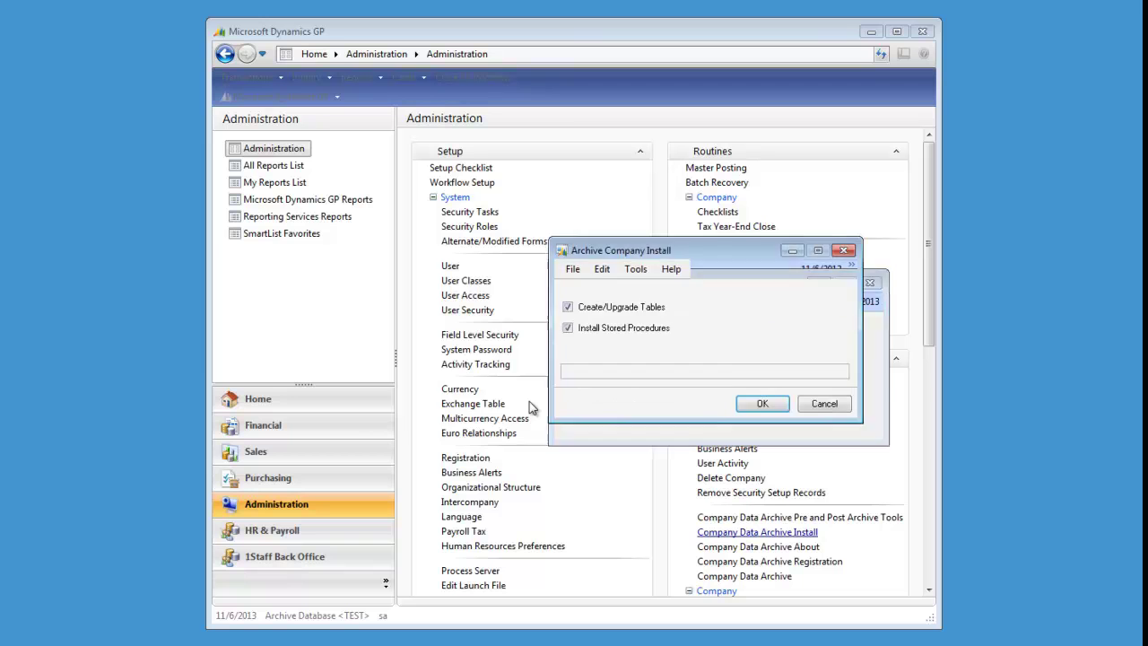
# Step: Choose Fabrikam, Inc. (TWO) as the originating company for Company Data Archive
pyautogui.click(537, 398)
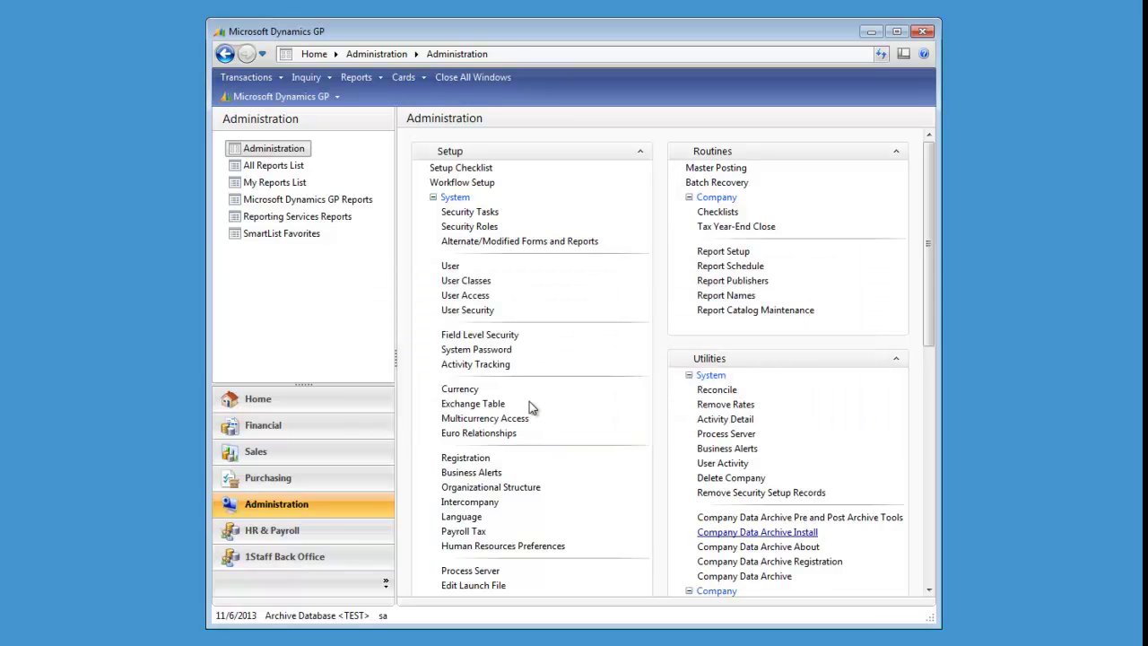
pyautogui.click(769, 576)
pyautogui.click(732, 274)
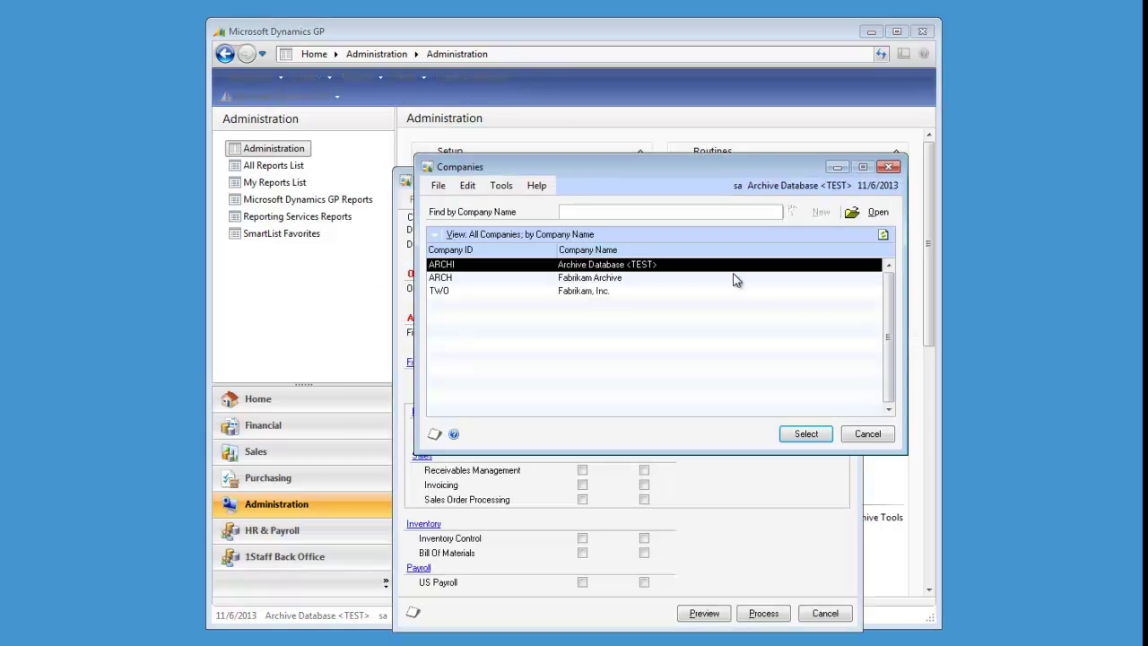
pyautogui.doubleClick(578, 293)
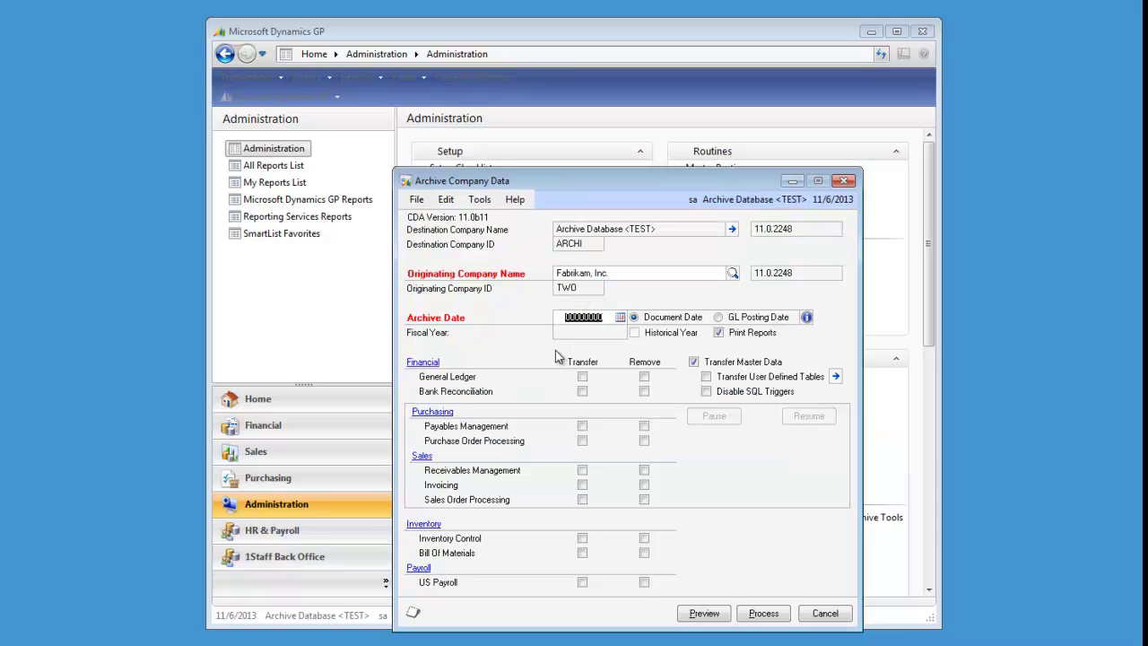
# Step: Enter archive date 01/01/2010 and disable SQL triggers
pyautogui.write('01')
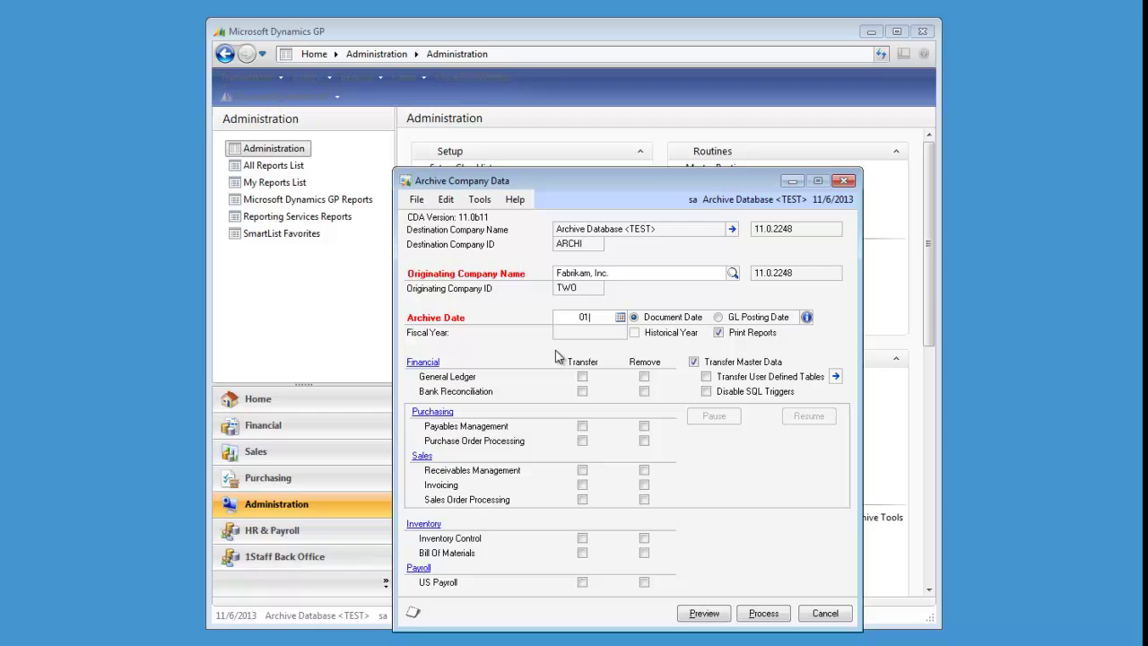
pyautogui.write('012010')
pyautogui.press('Tab')
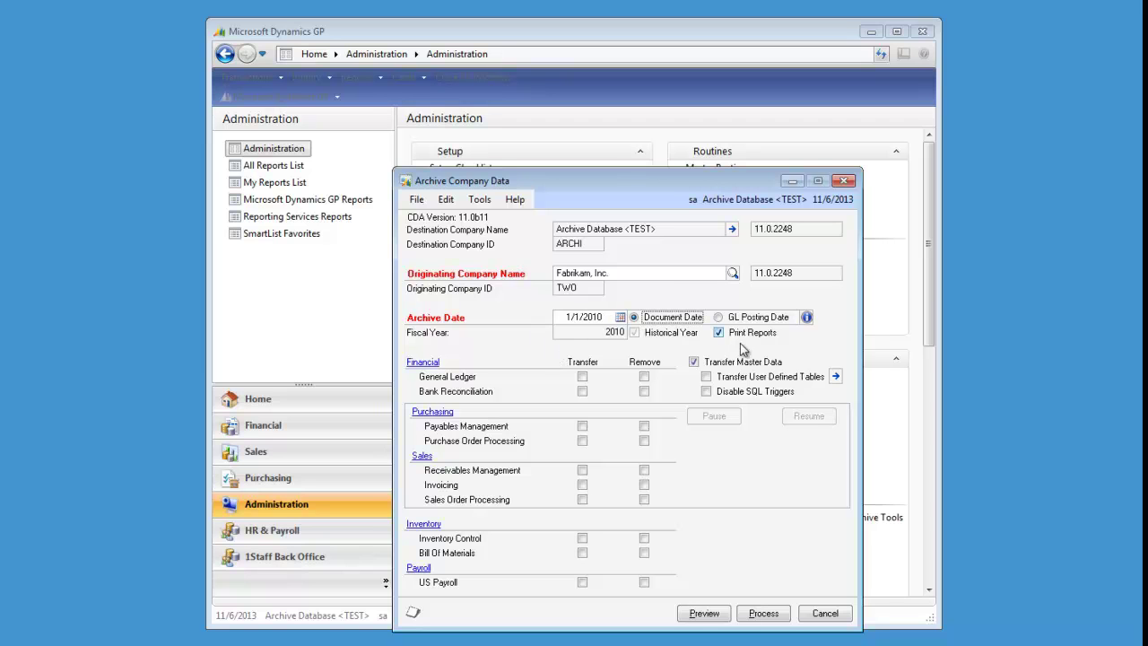
pyautogui.click(726, 395)
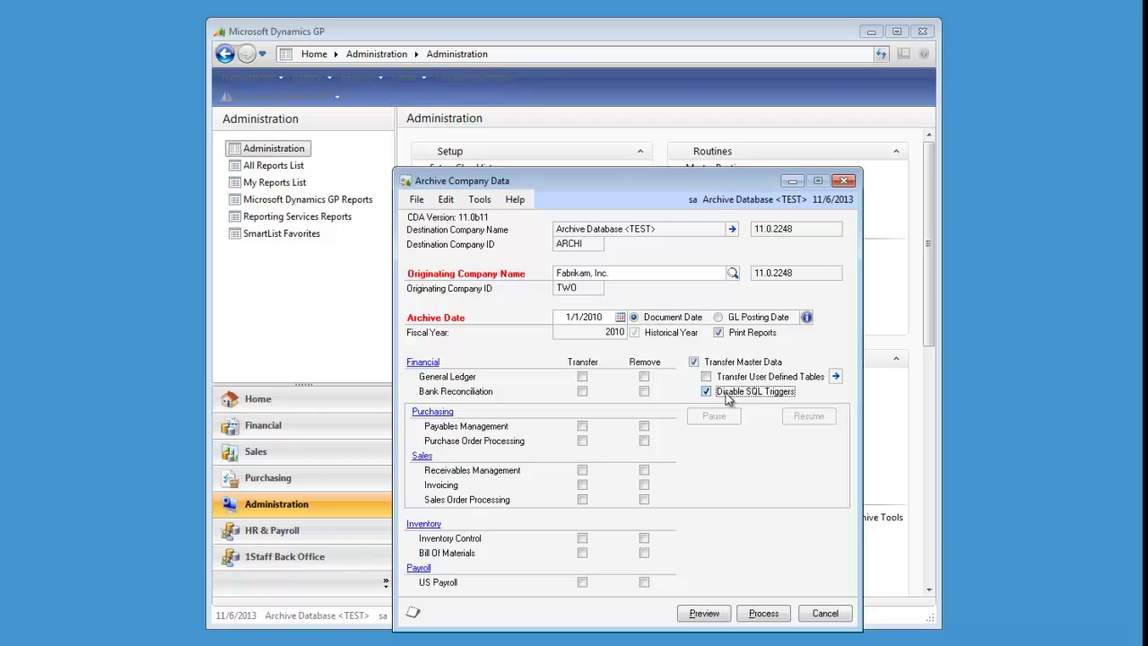